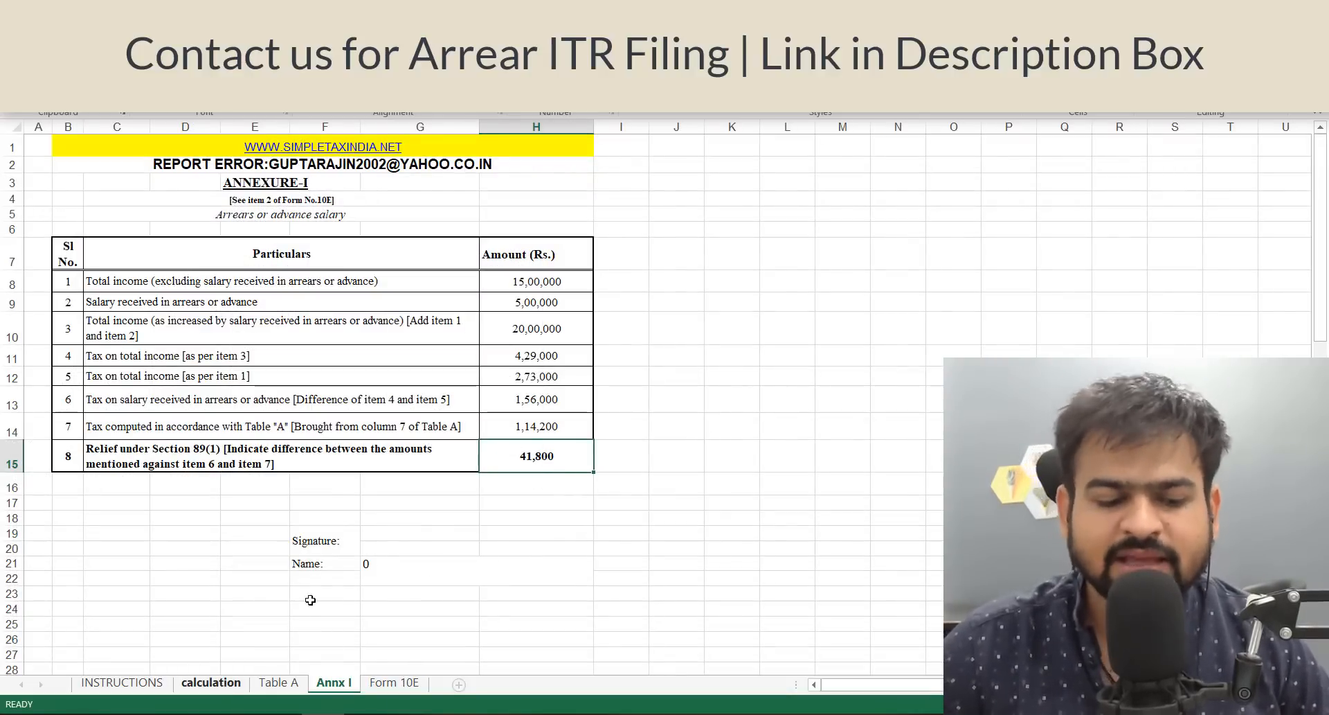
- Review the 2021-22 and 2020-21 total income and the 2021-22 arrears of salary in the calculation sheet
click(211, 682)
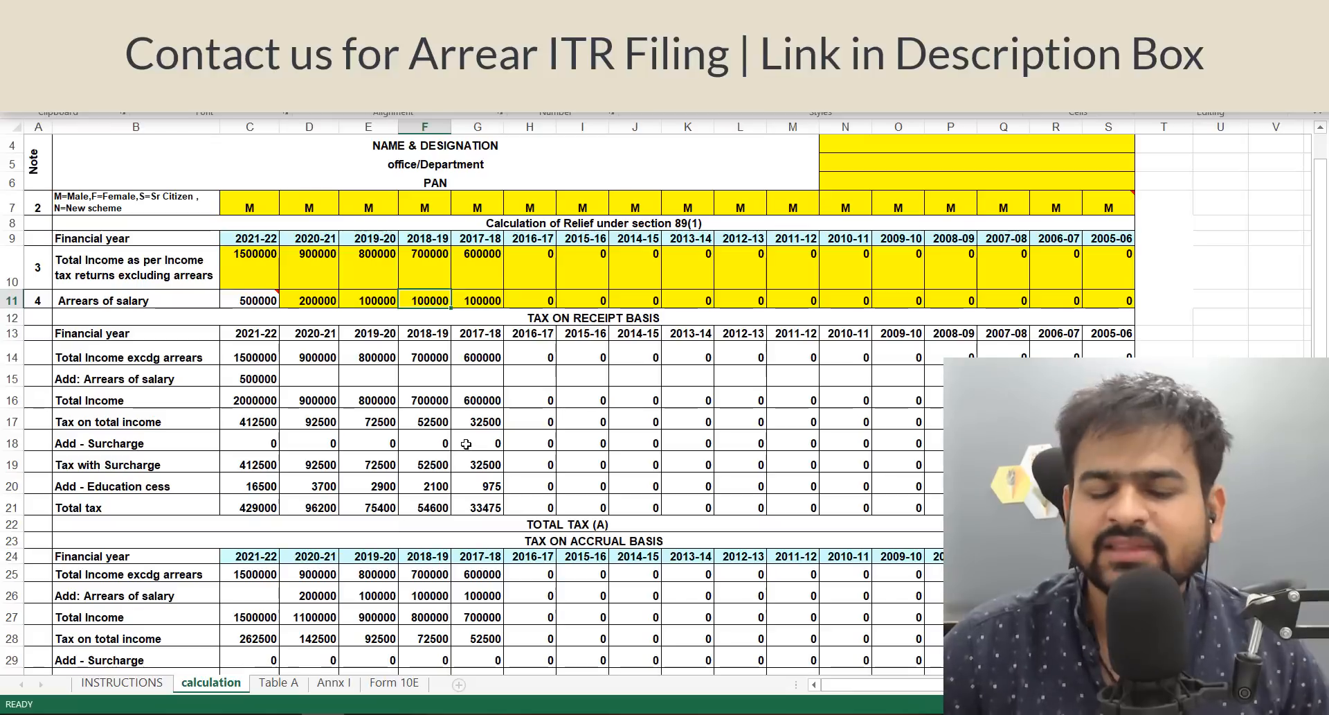
click(323, 256)
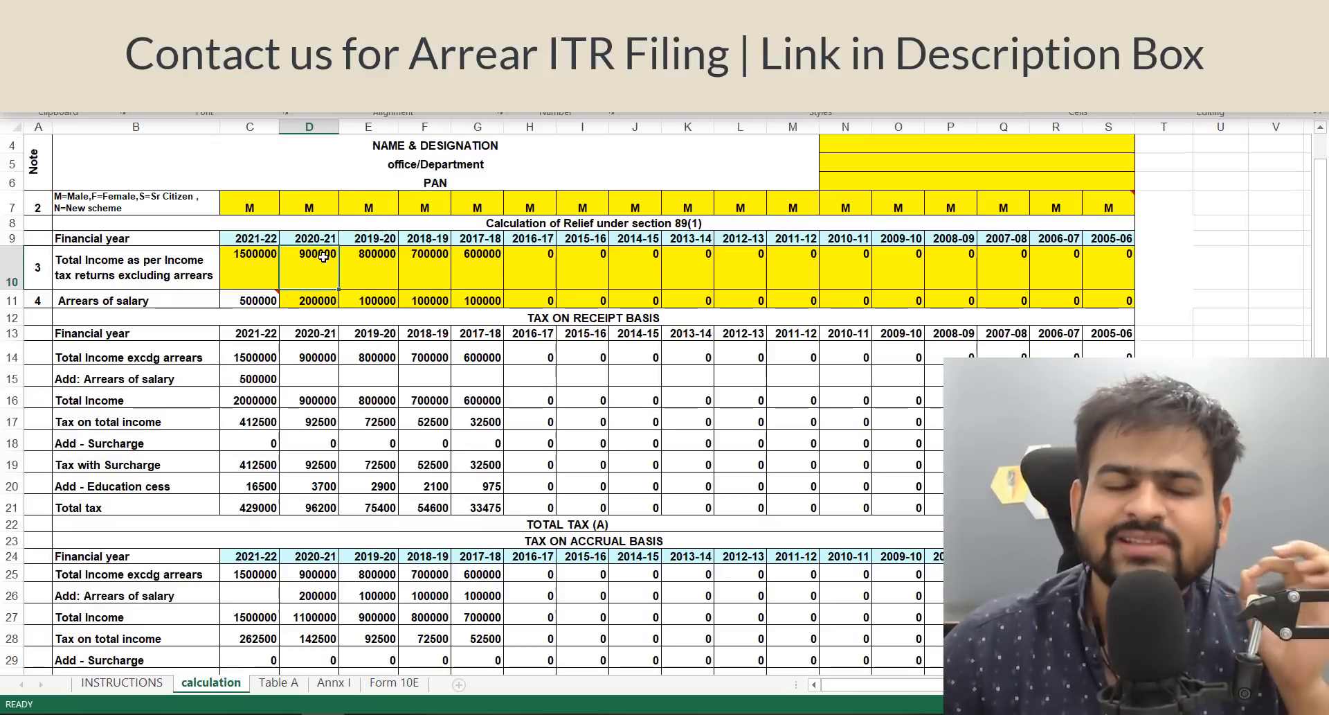
click(253, 265)
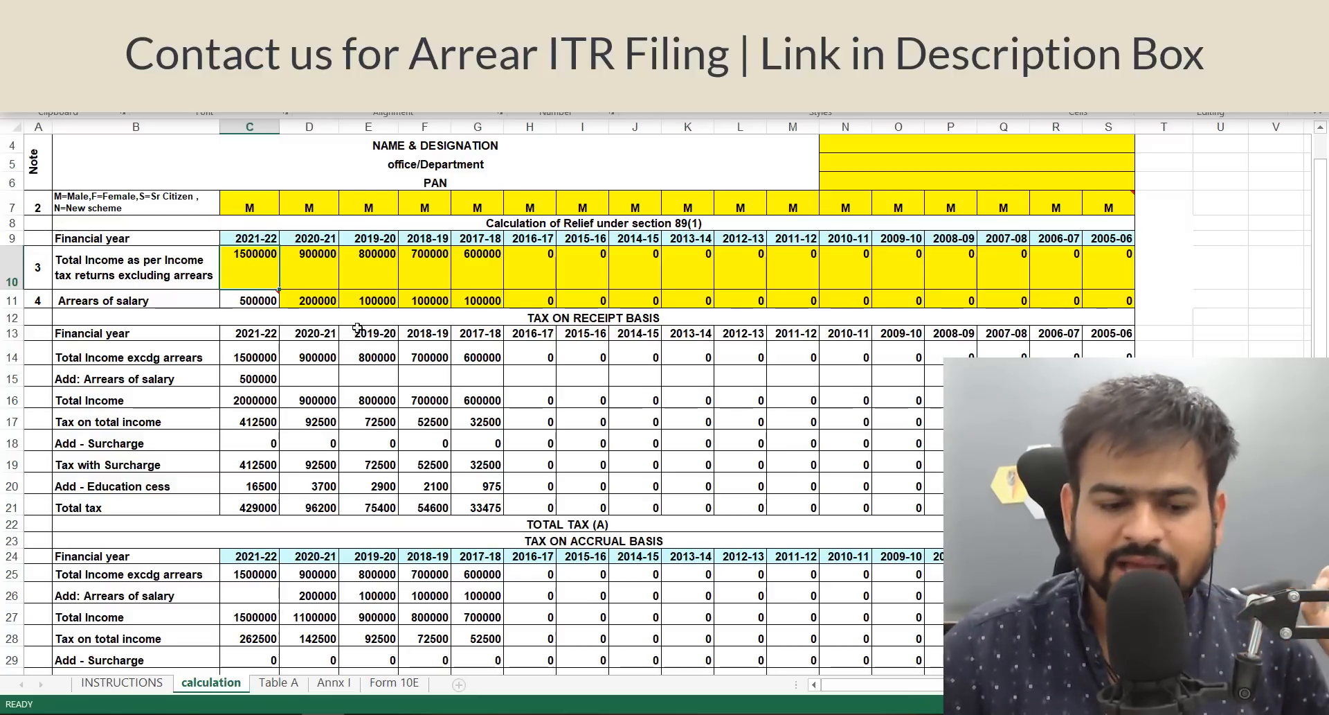
click(272, 302)
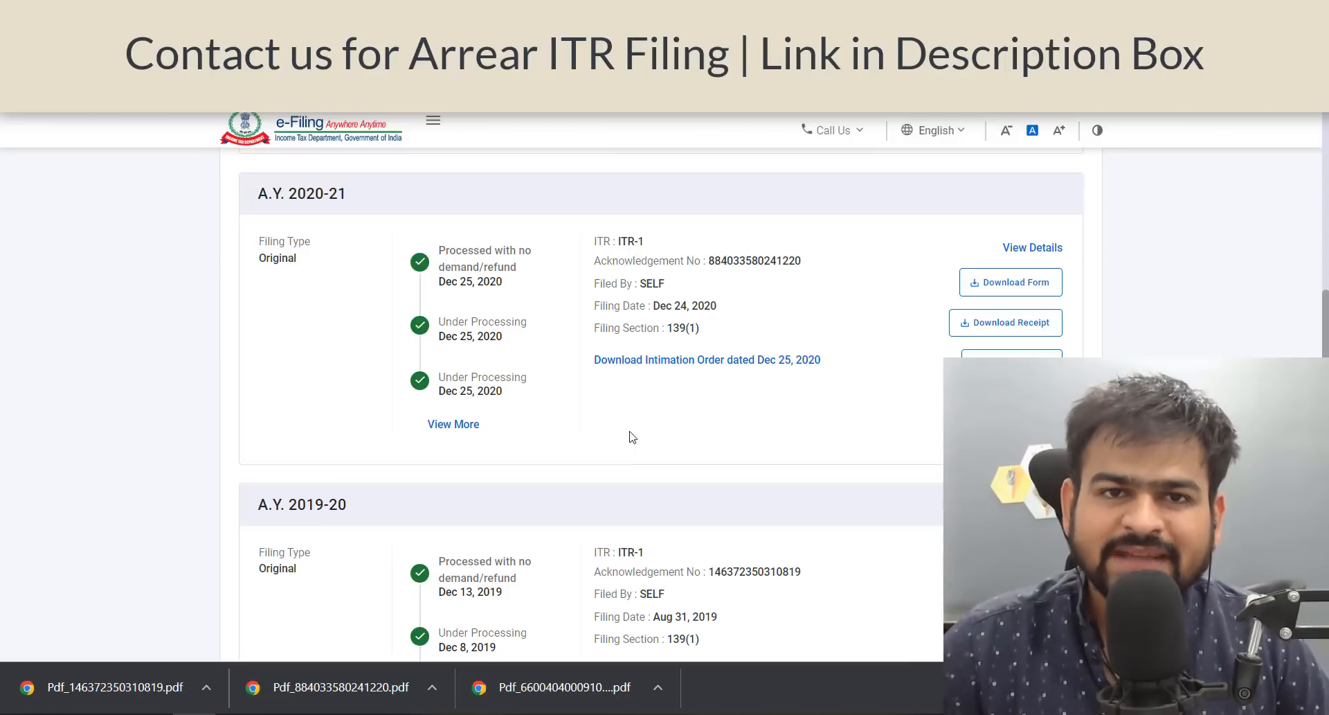
- Switch to the e-Filing portal in the browser and open the page for filing income tax forms
scroll(630, 436, up, 8)
mouse_move(337, 182)
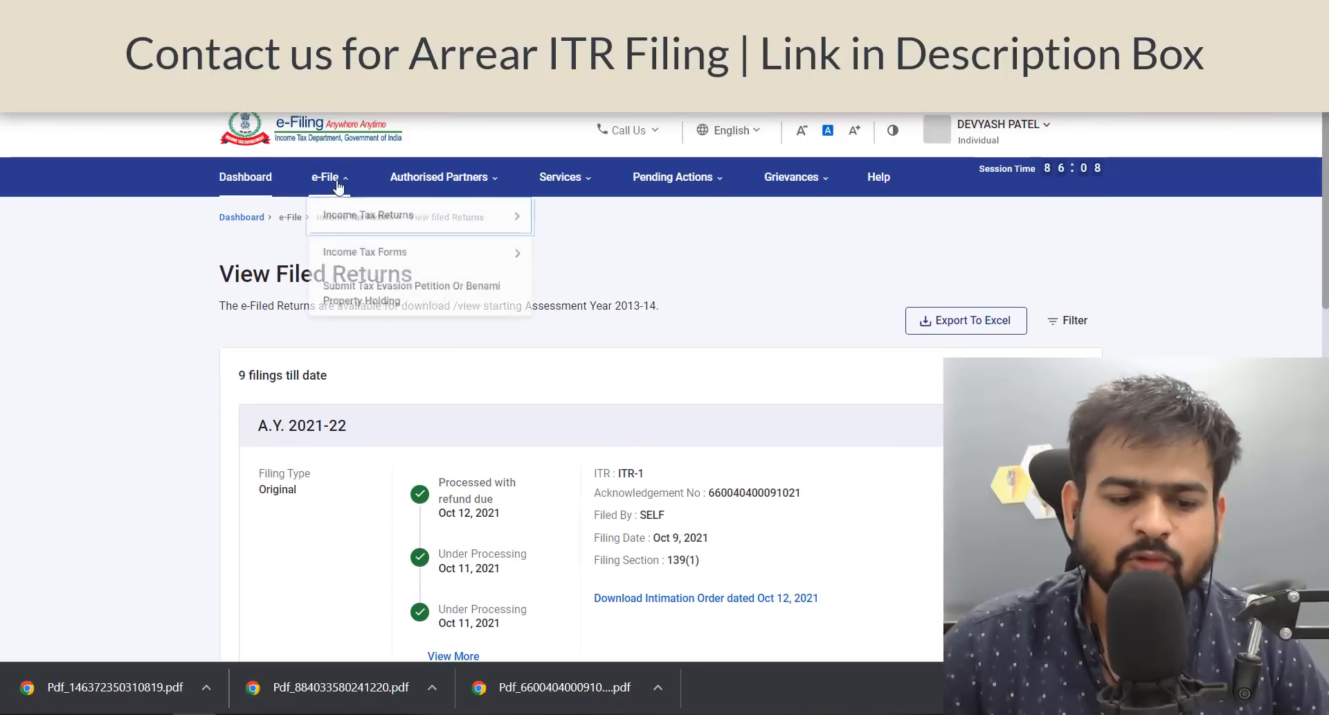
mouse_move(362, 258)
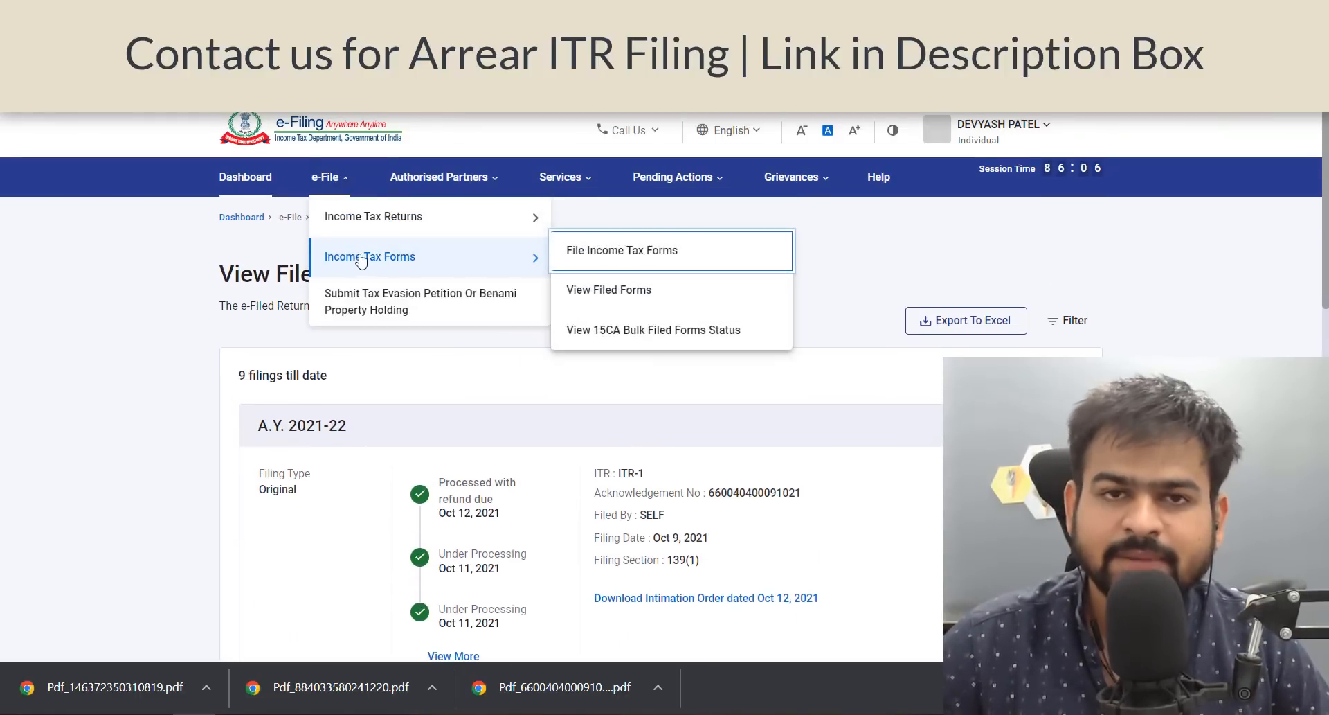
click(594, 274)
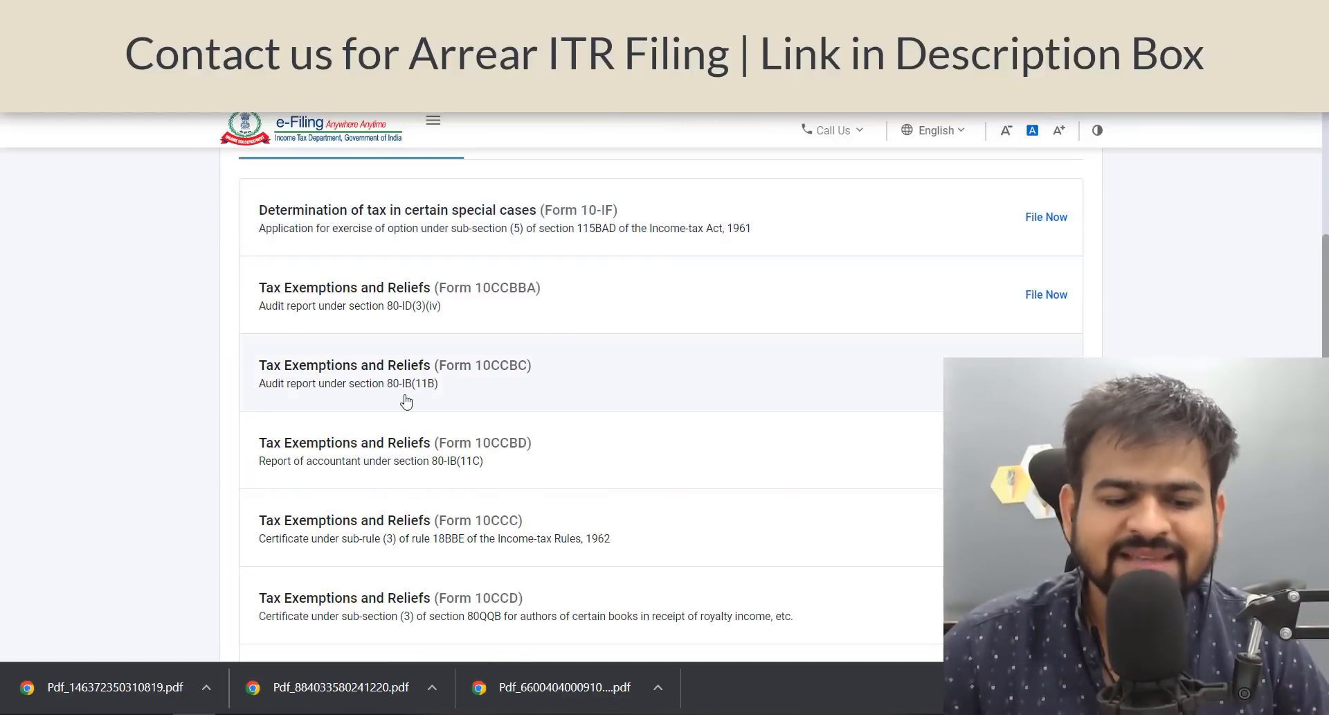
- Start filing Form 10E from the forms for persons without business or professional income
scroll(402, 401, up, 3)
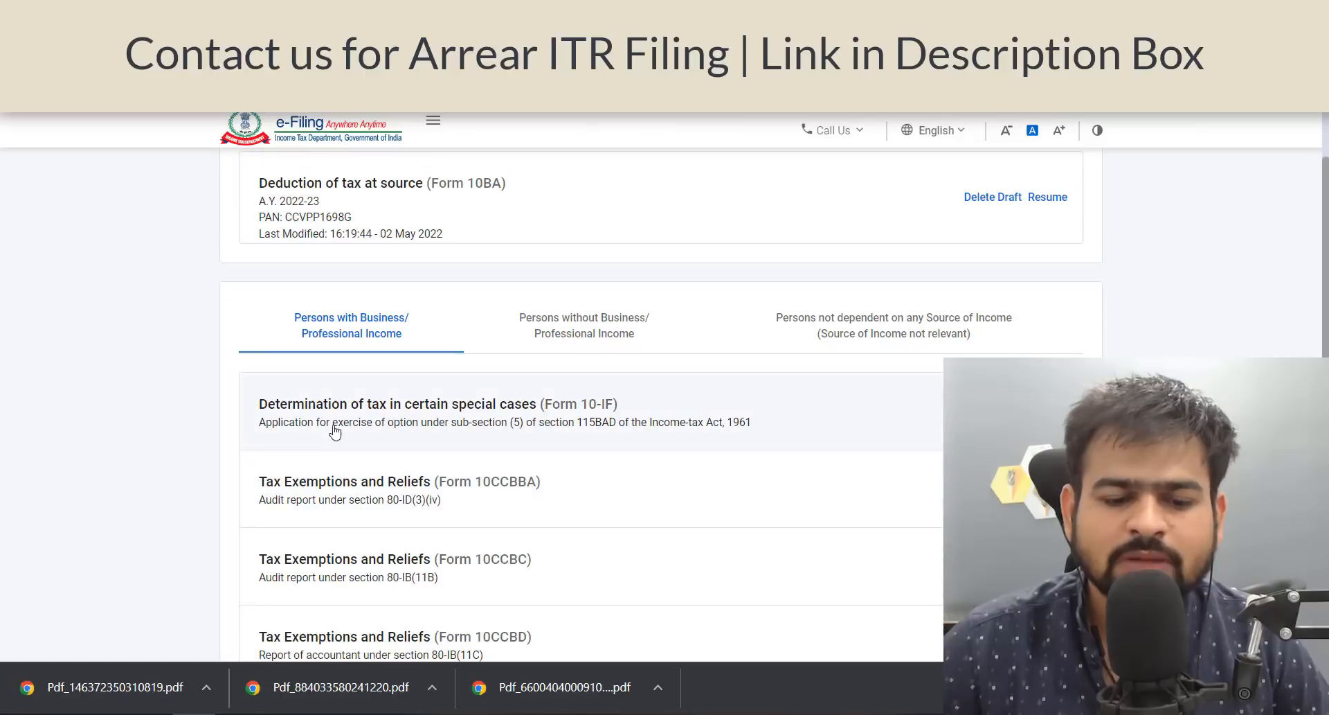
click(570, 346)
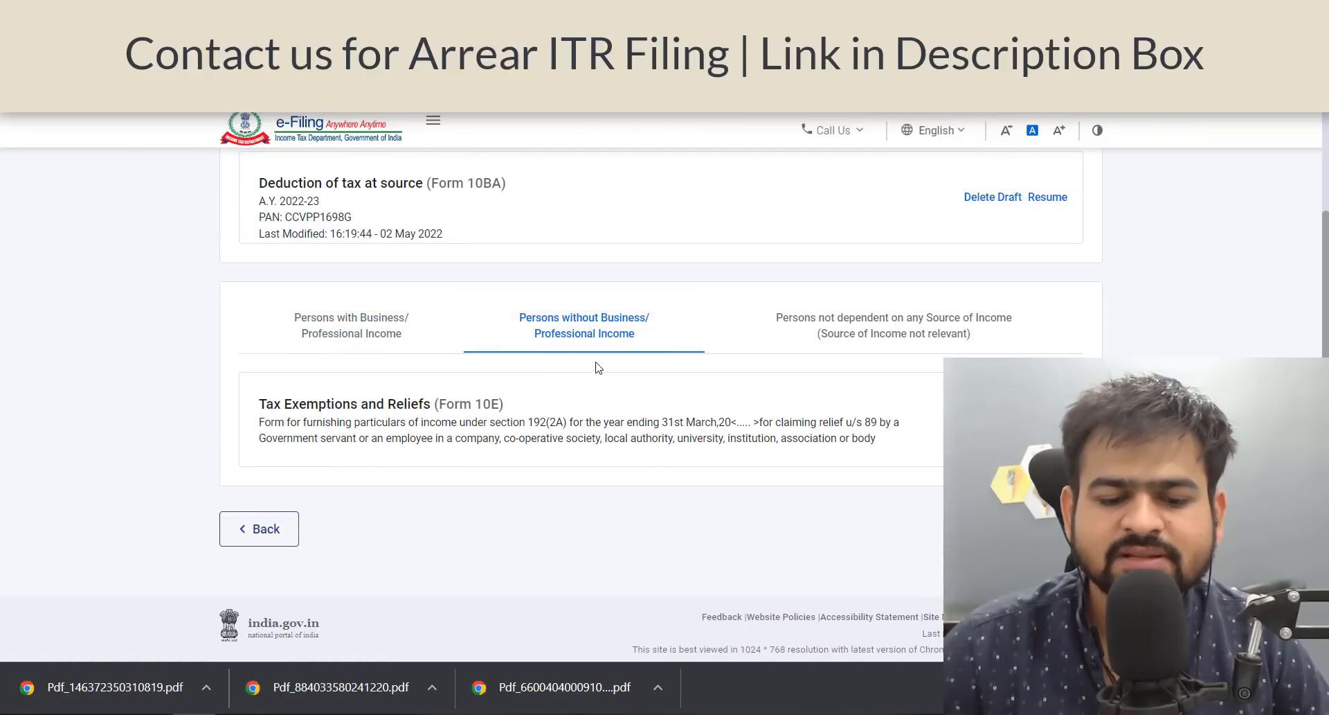
scroll(623, 357, down, 1)
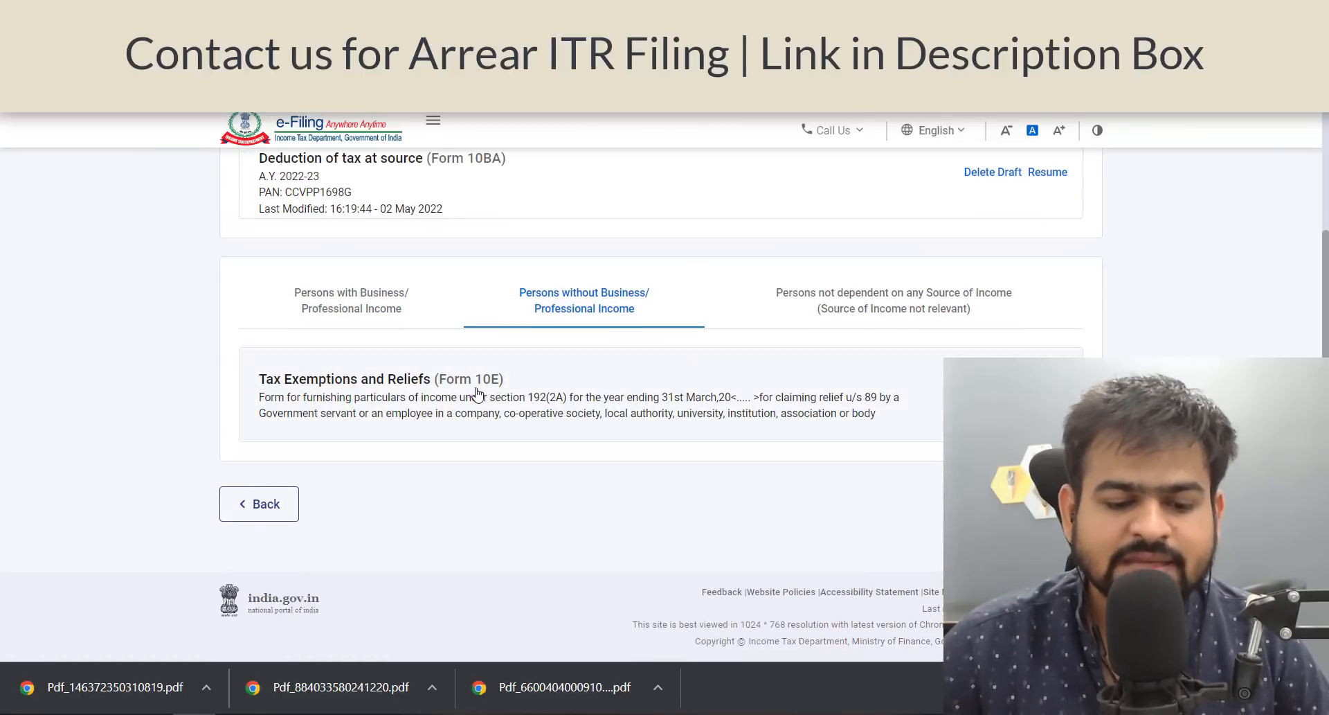
drag(475, 379, 525, 414)
click(524, 414)
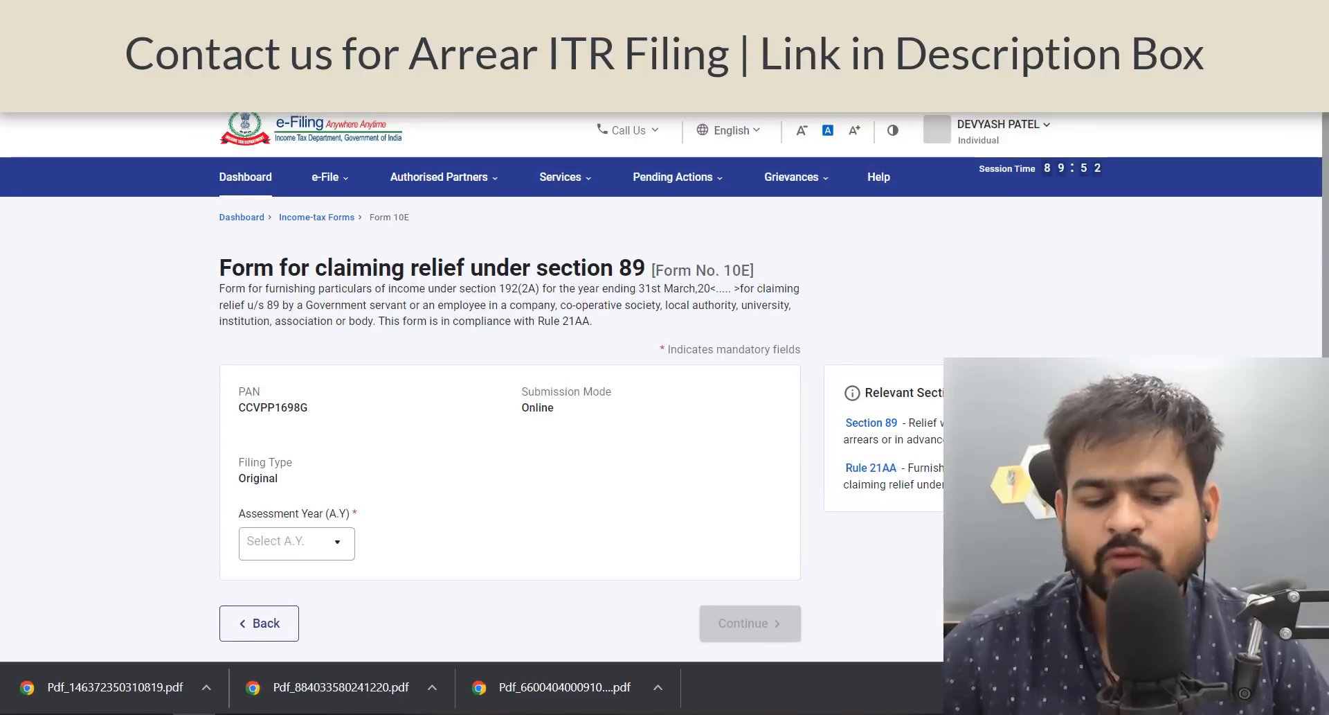
- Set the assessment year of Form 10E to 2022-23 and continue to the selection of applicable income items
scroll(480, 412, down, 3)
click(329, 361)
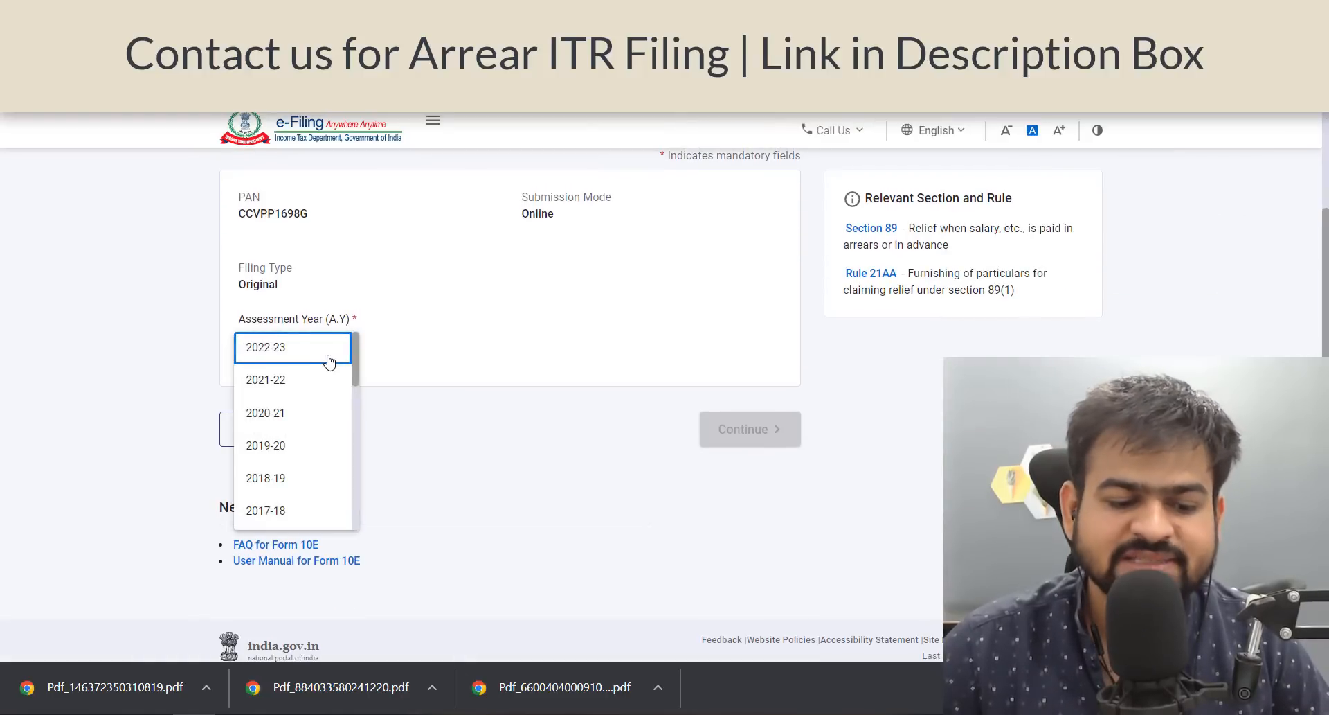
click(276, 350)
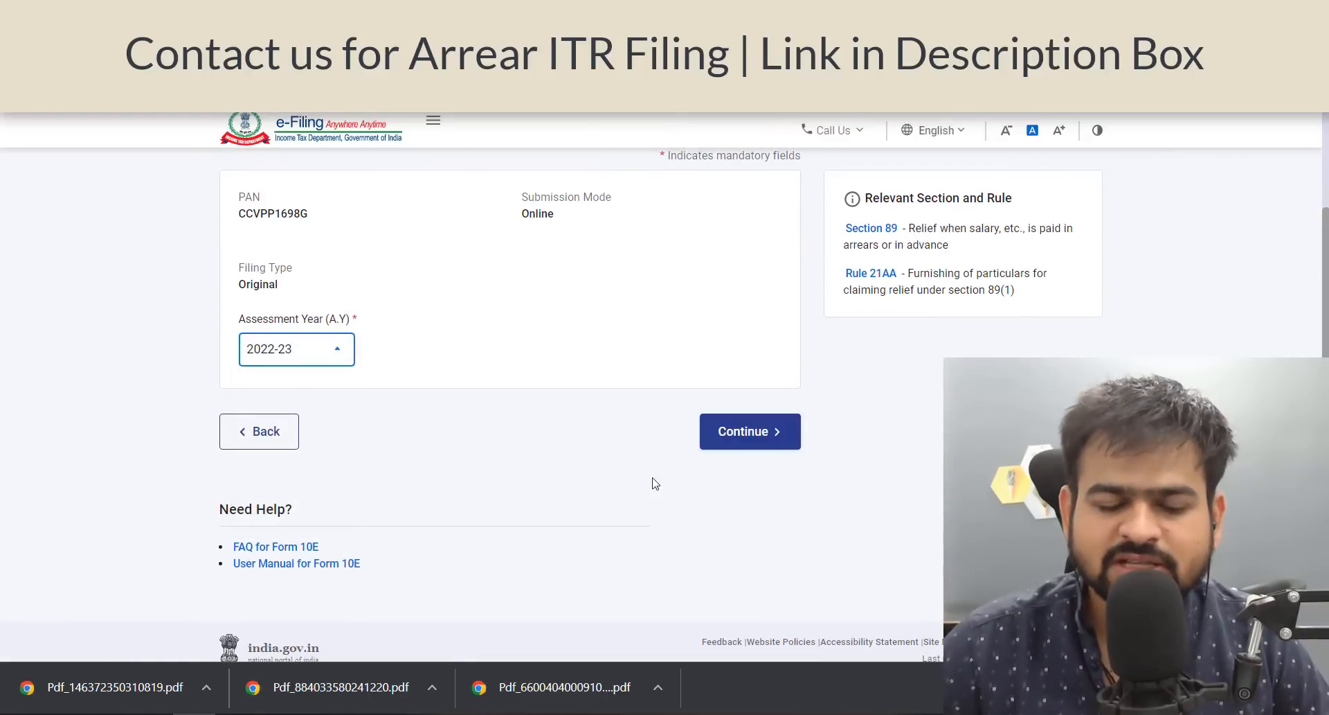
click(764, 444)
click(387, 432)
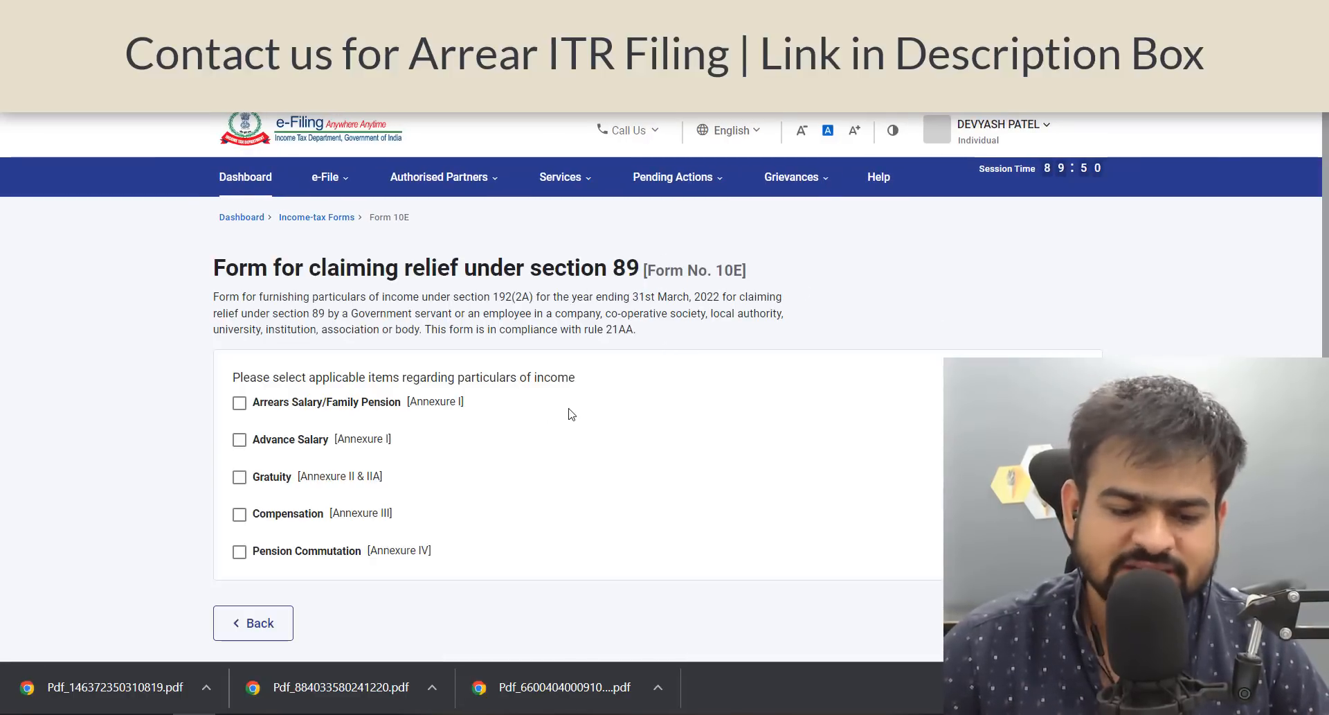
- Select only Arrears Salary/Family Pension [Annexure I] as the applicable income item and continue to the form's sections
click(240, 405)
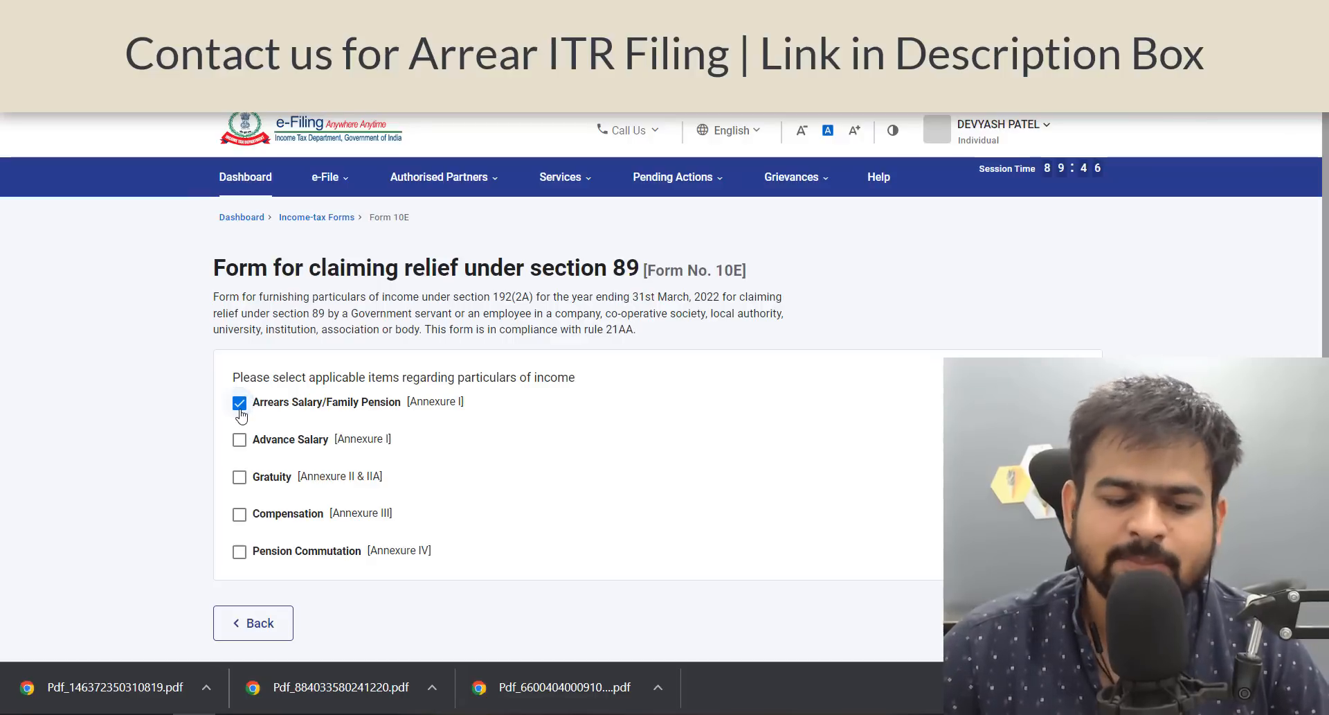
click(239, 407)
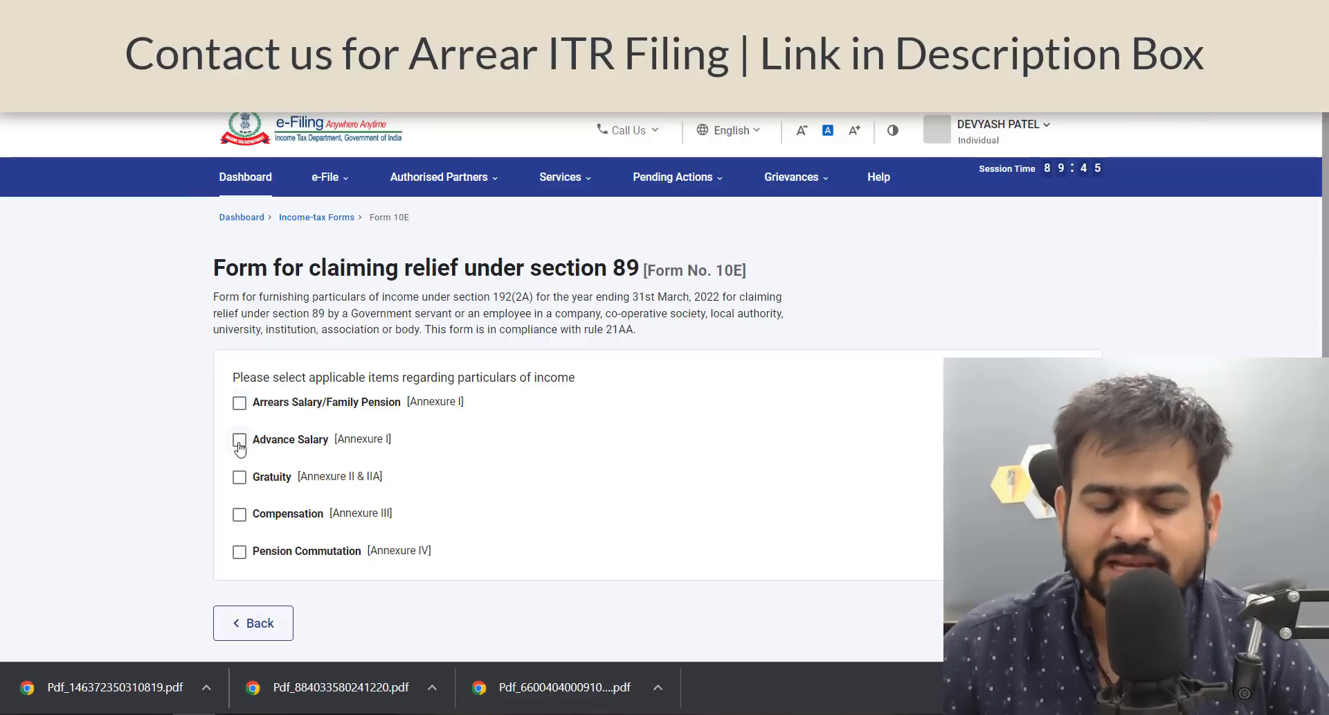
click(240, 403)
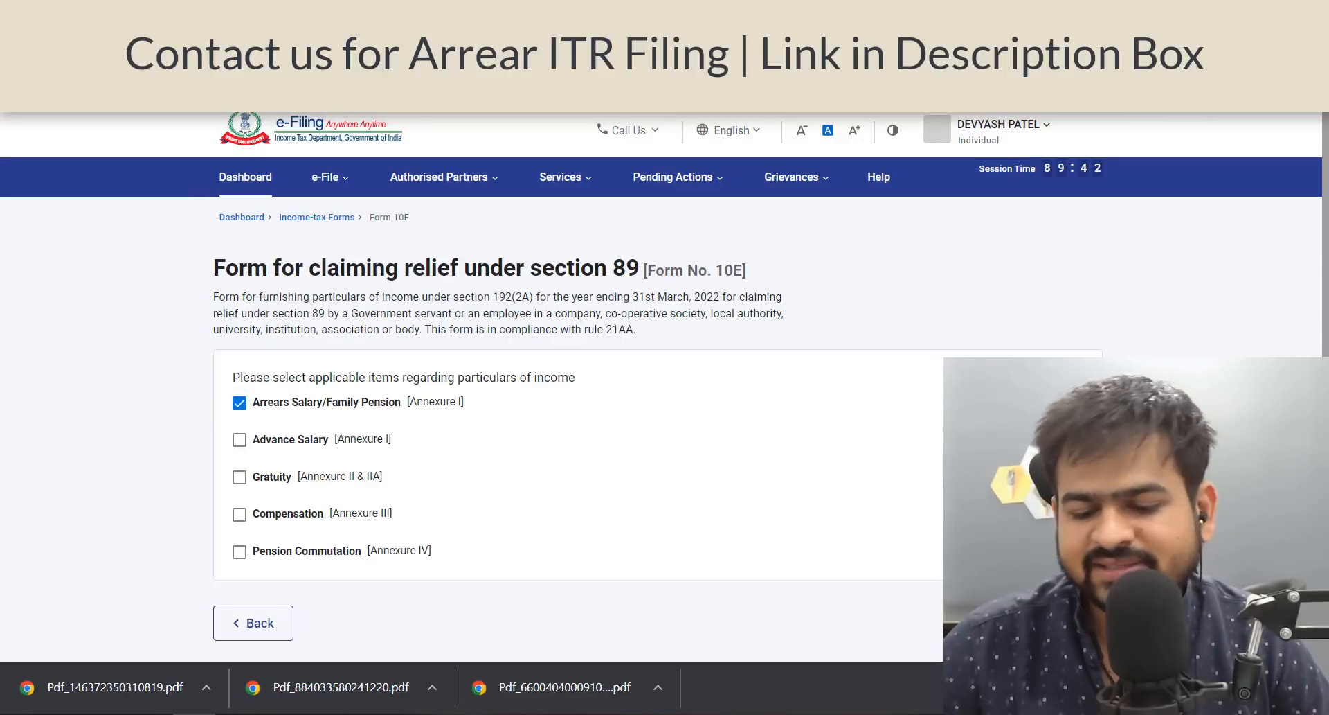
click(1055, 623)
scroll(664, 409, down, 3)
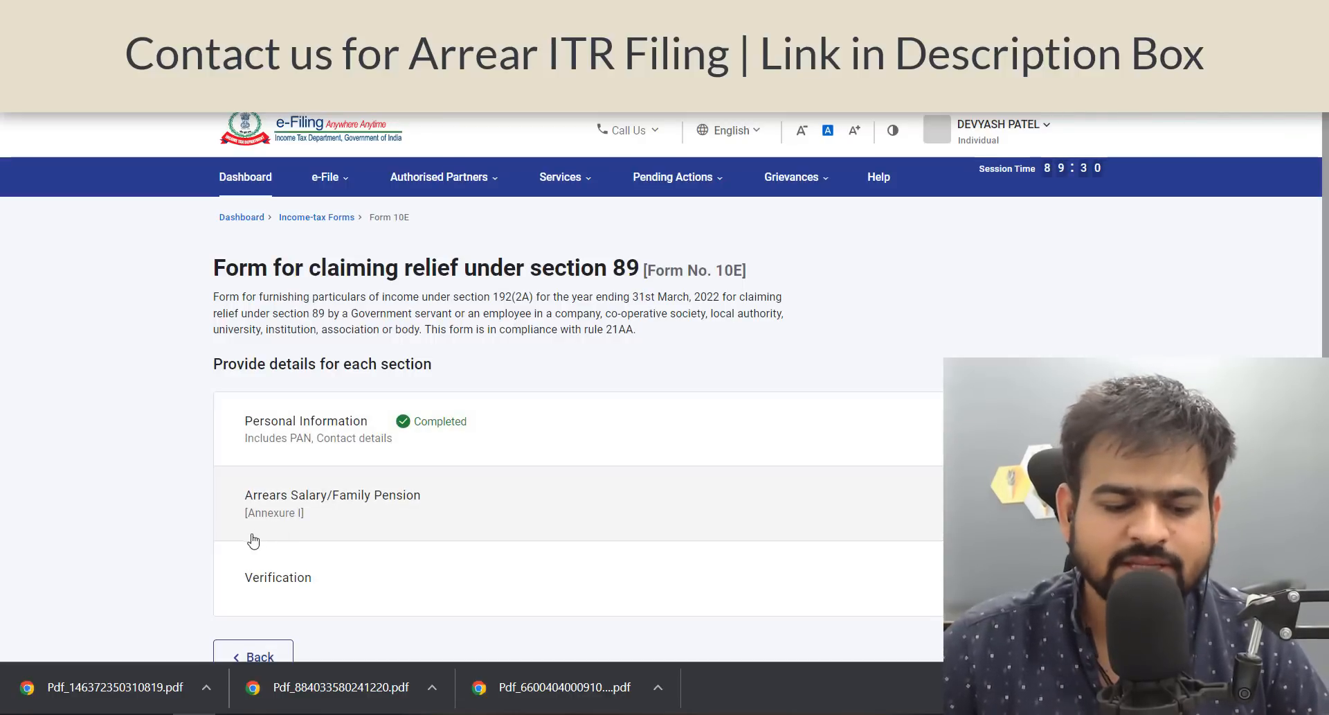
- Open the Arrears Salary/Family Pension [Annexure I] section of Form 10E
click(489, 522)
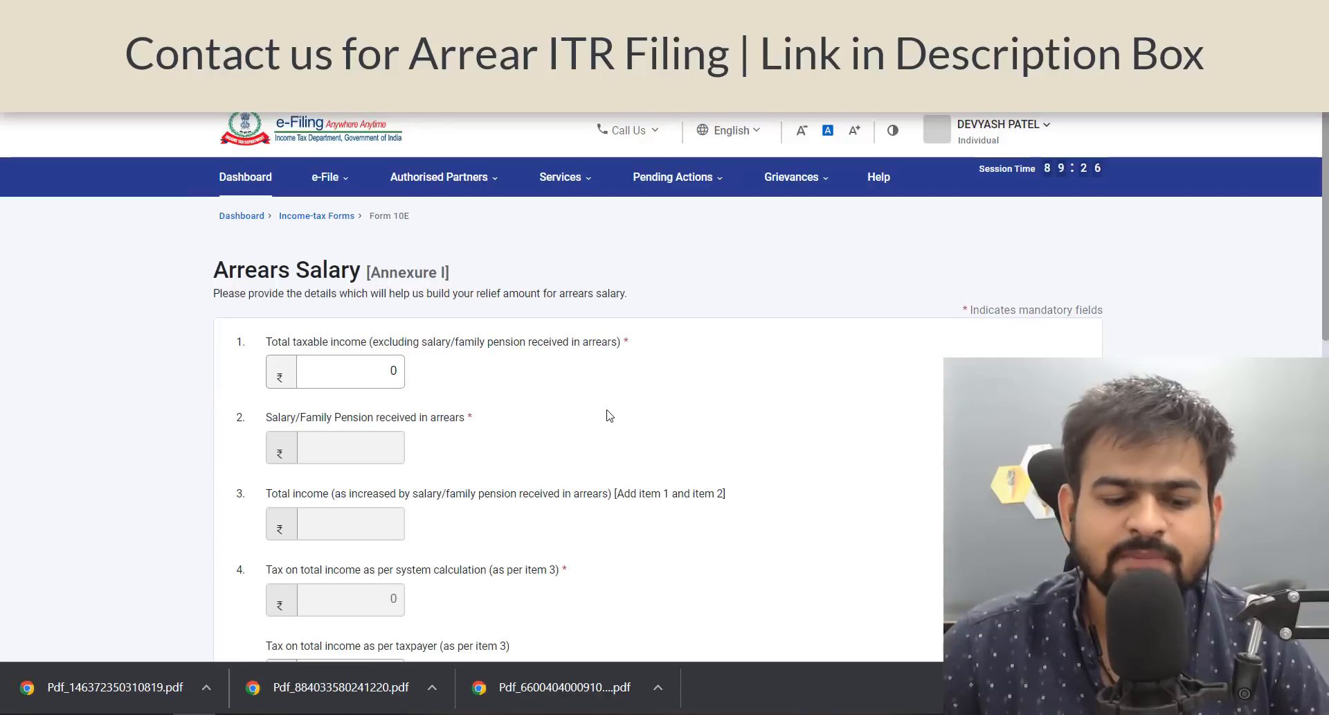
scroll(609, 416, down, 2)
scroll(609, 416, up, 2)
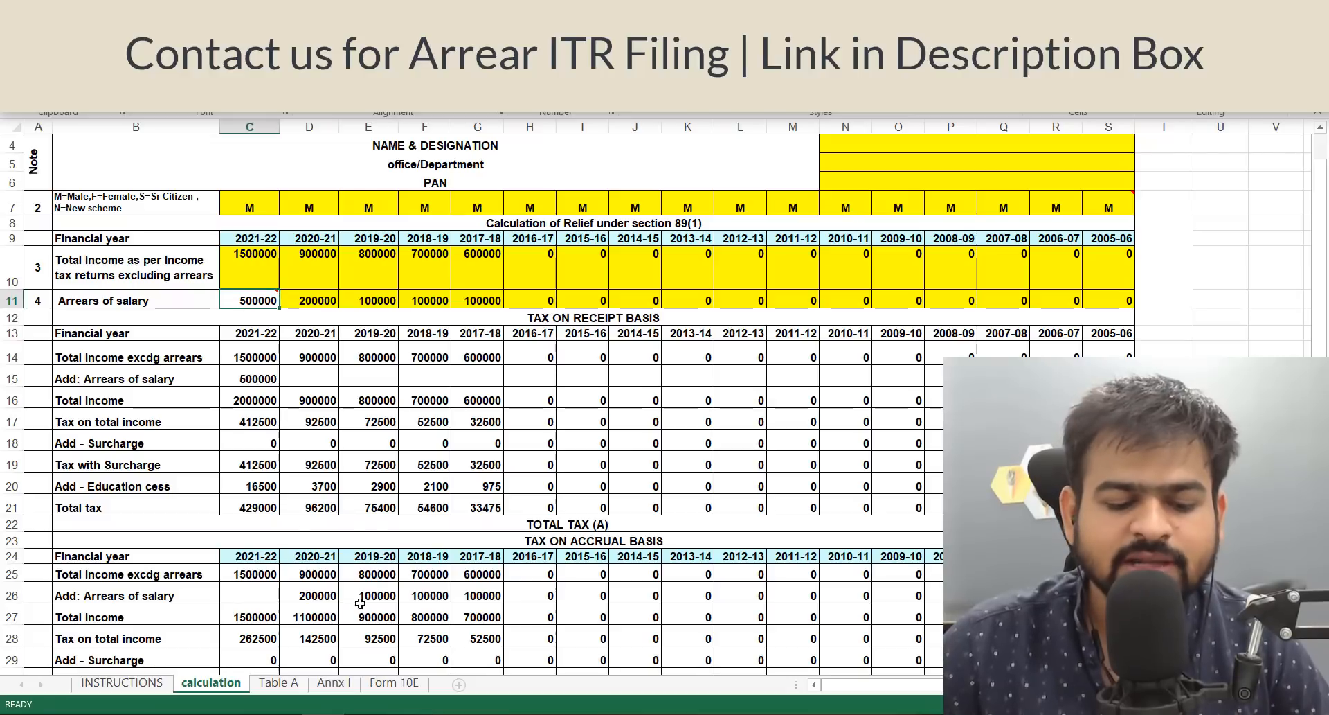
- Look up item 1 in the Excel workbook's Annx I sheet and enter 15,00,000 as the portal form's total taxable income excluding arrears
click(339, 683)
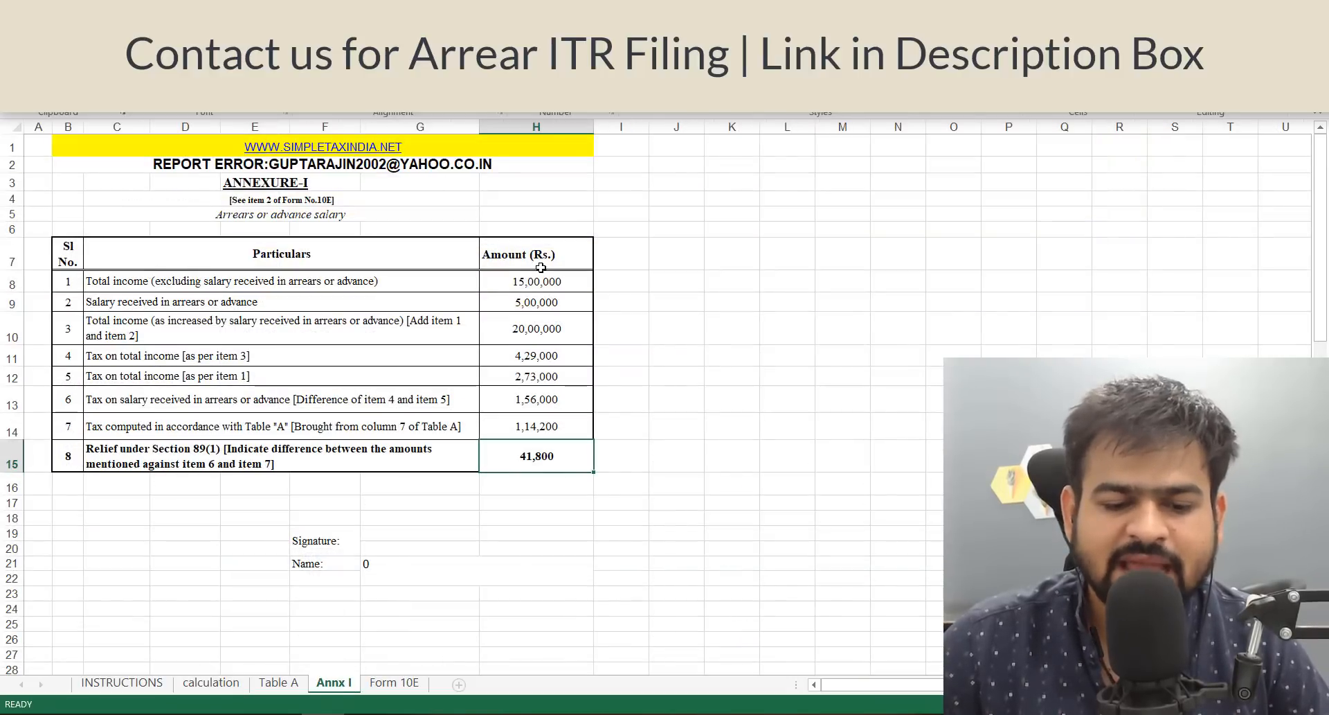
drag(540, 280, 558, 470)
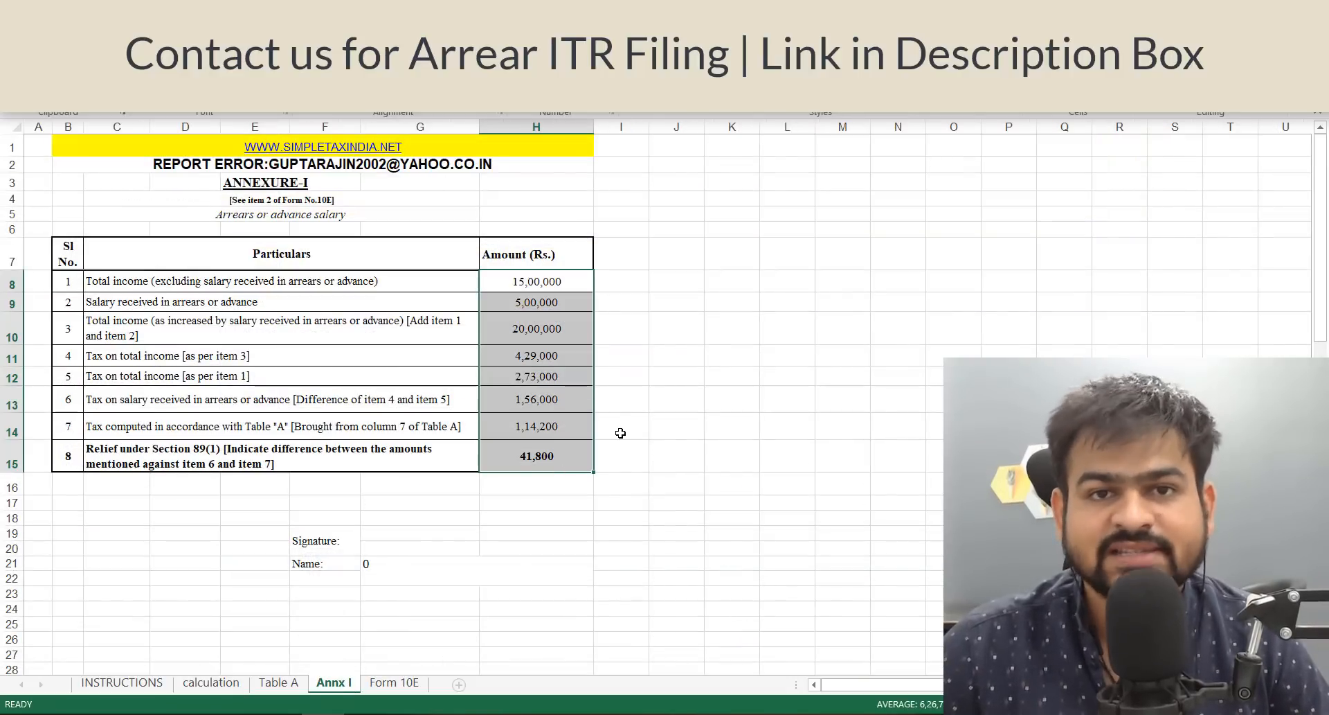
key(alt+Tab)
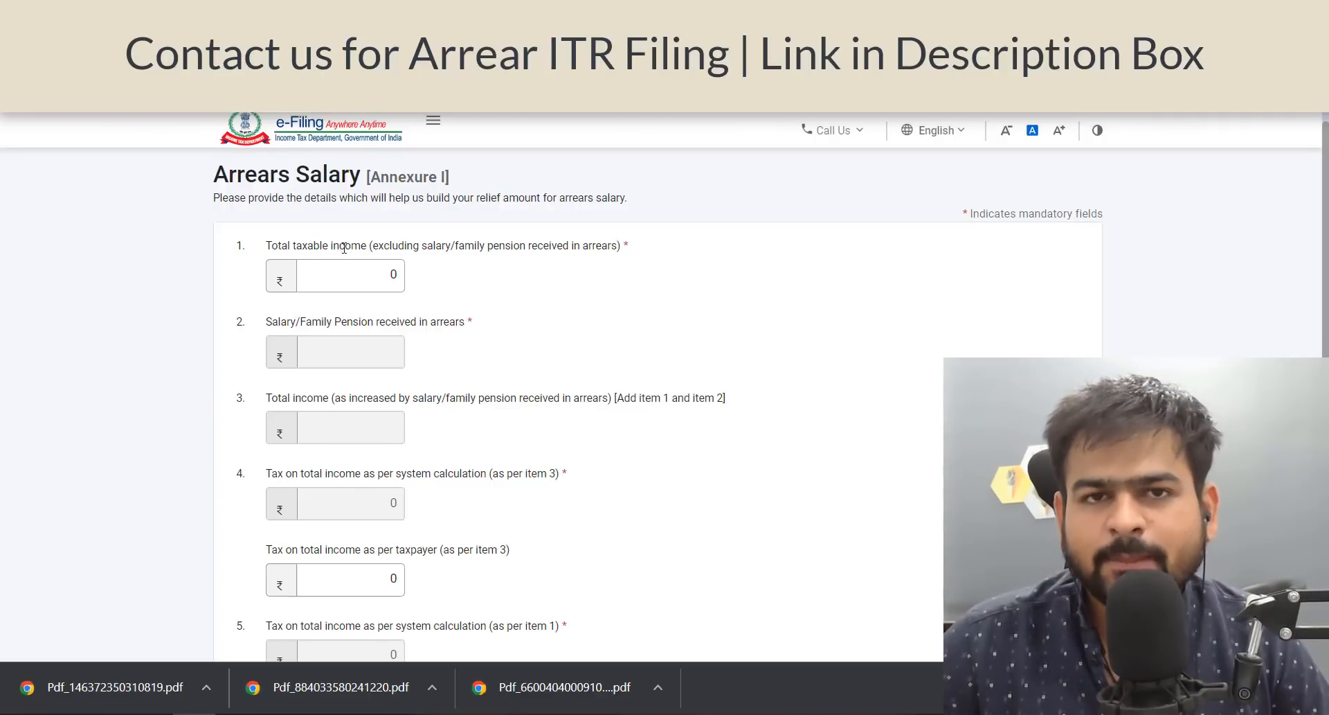
key(alt+Tab)
click(272, 289)
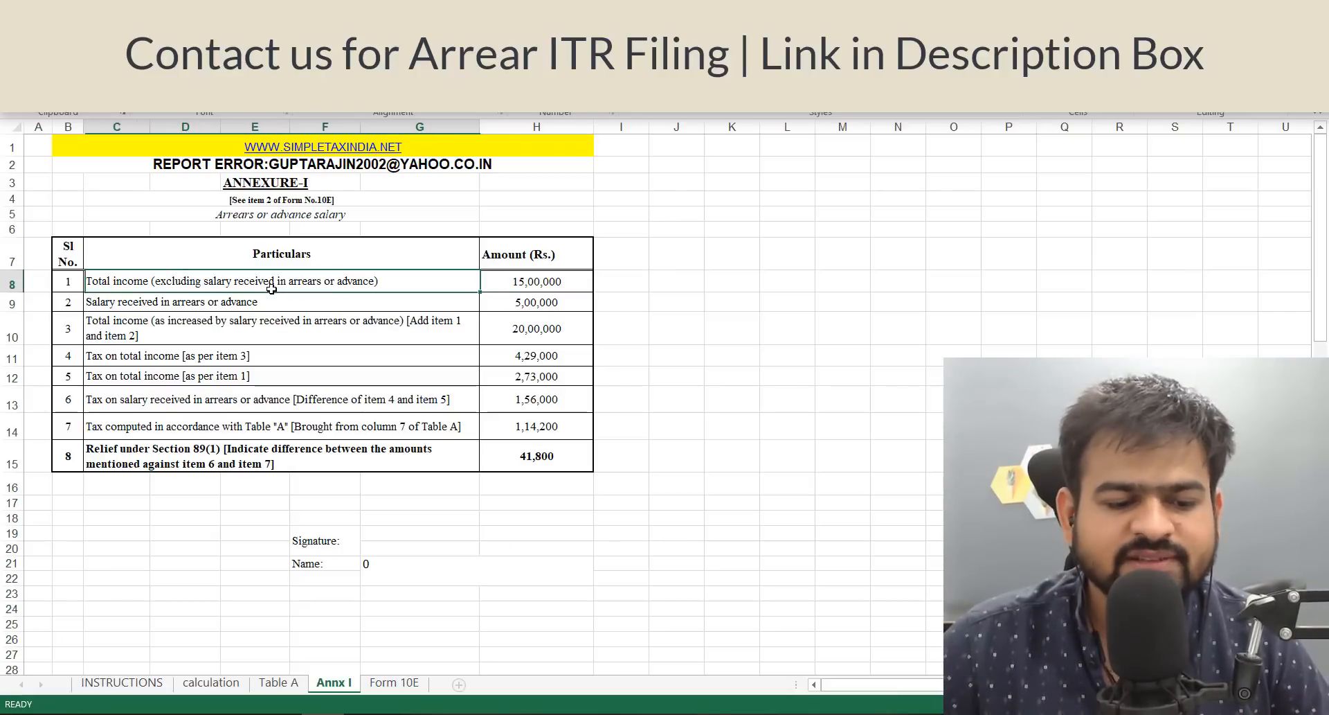
click(554, 288)
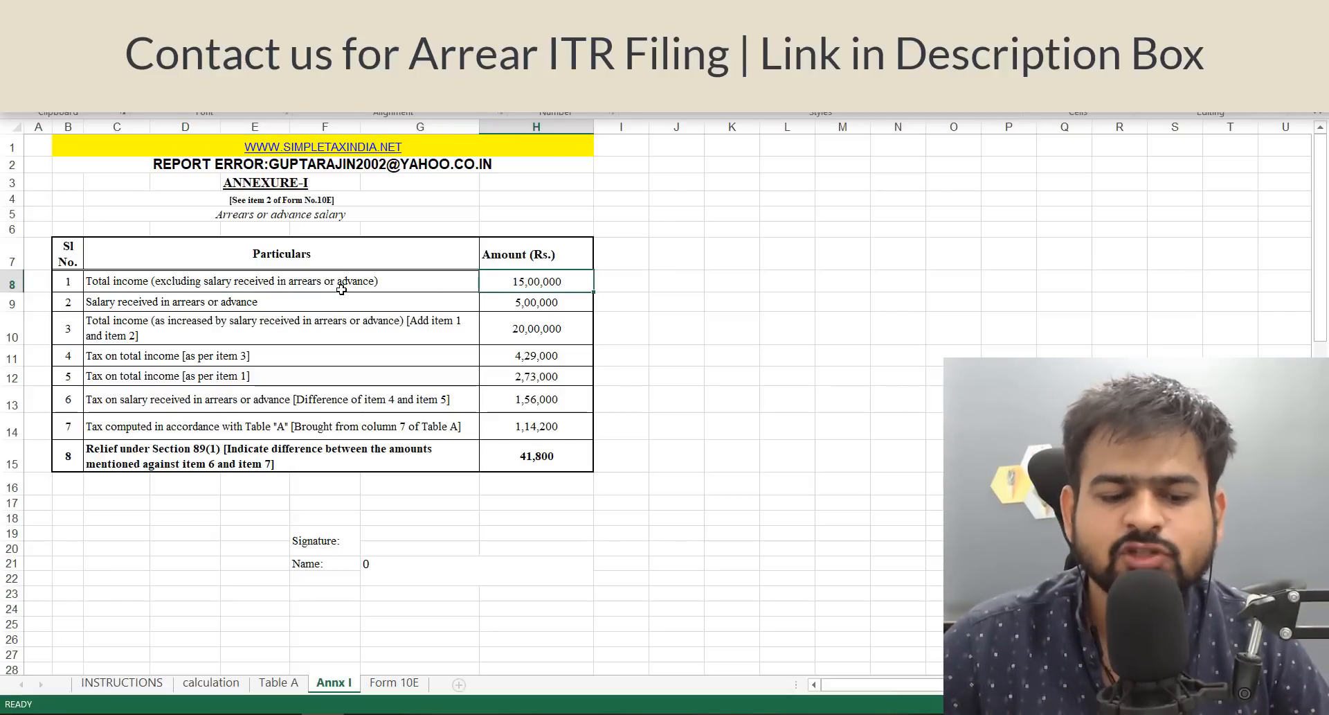
key(alt+Tab)
click(387, 274)
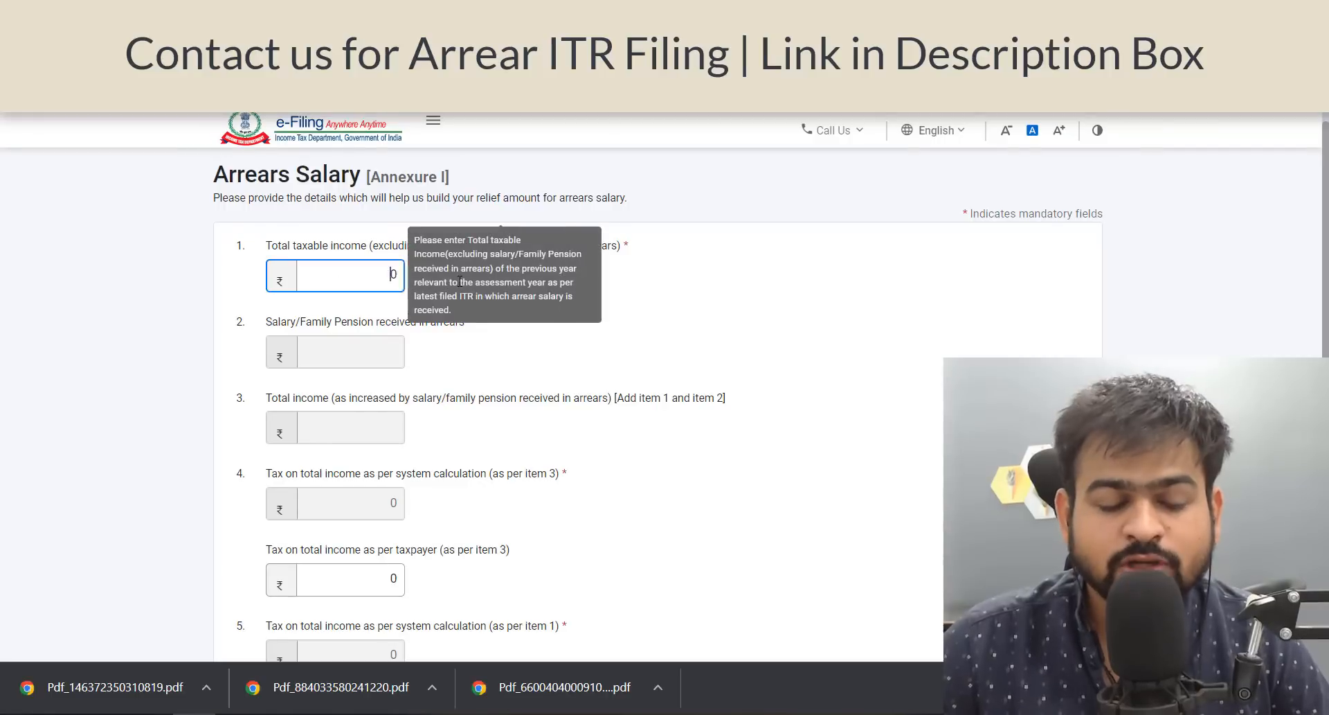
double_click(393, 274)
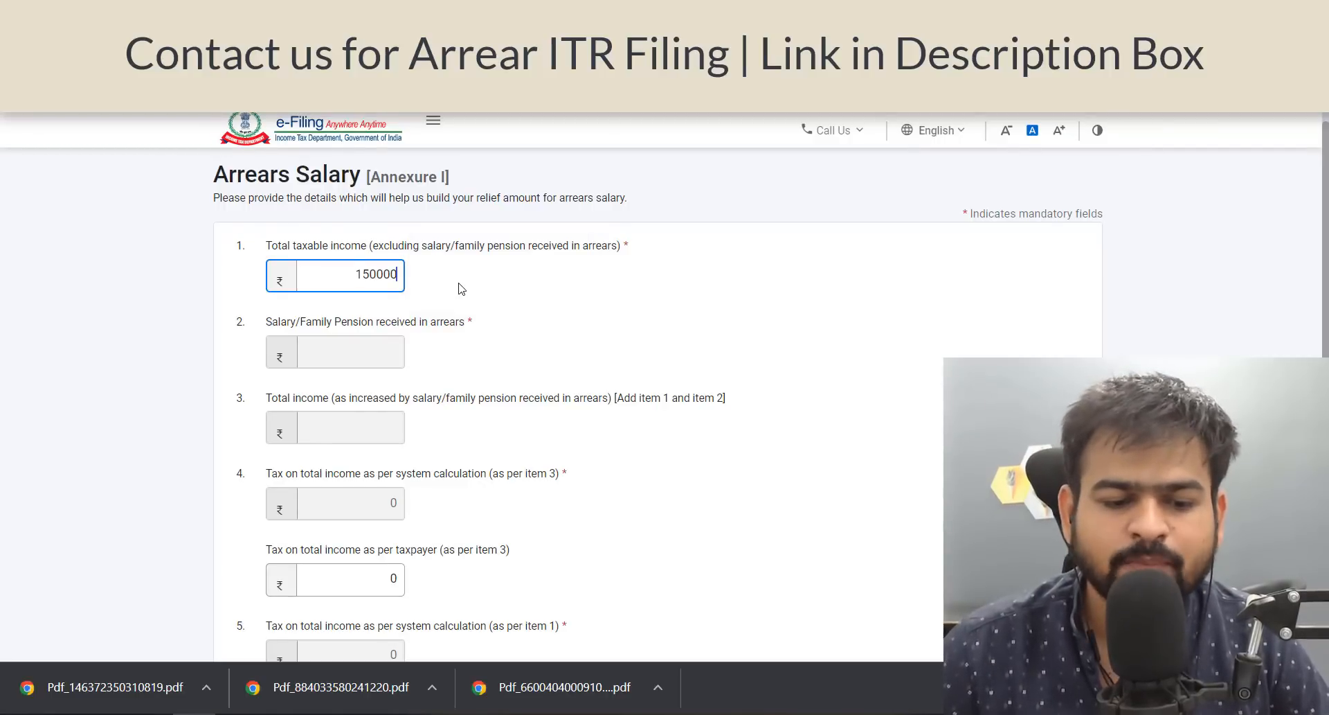
click(462, 289)
- Compare the salary received in arrears in the workbook's Annx I sheet with the remaining Annexure I fields on the portal
key(alt+Tab)
click(386, 354)
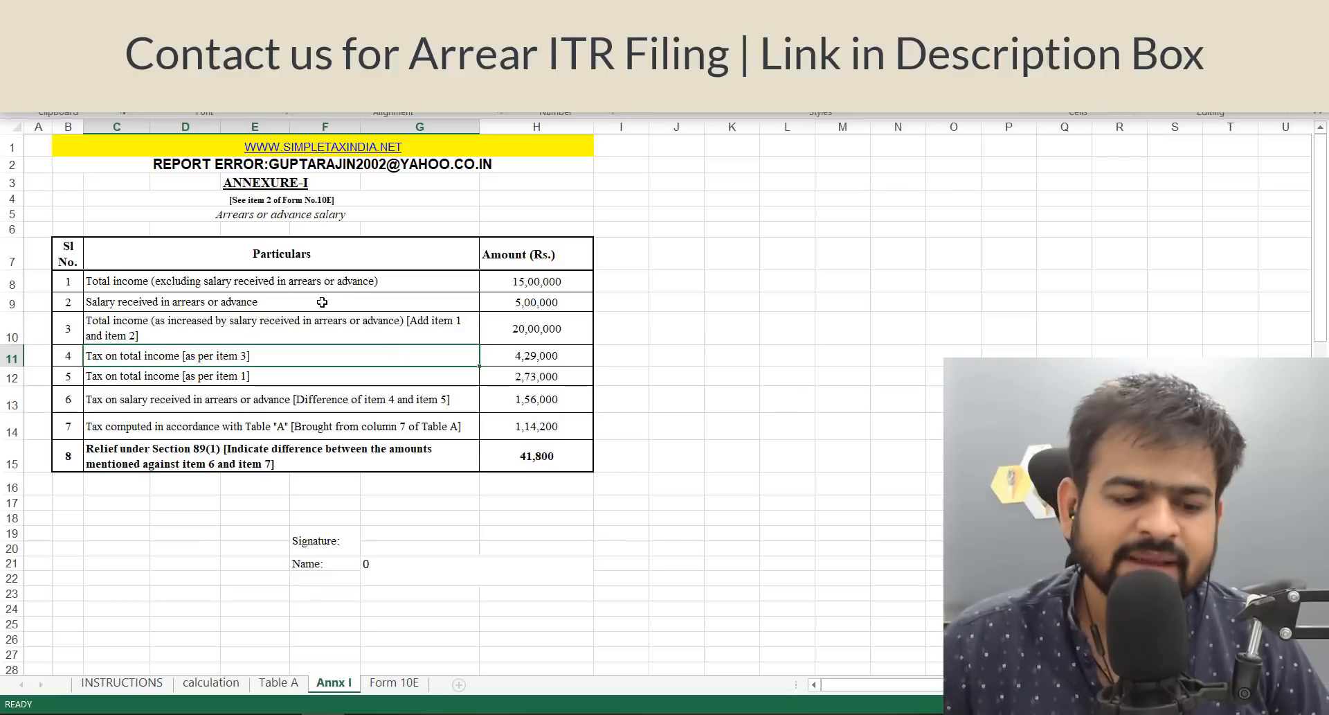
click(386, 308)
click(531, 302)
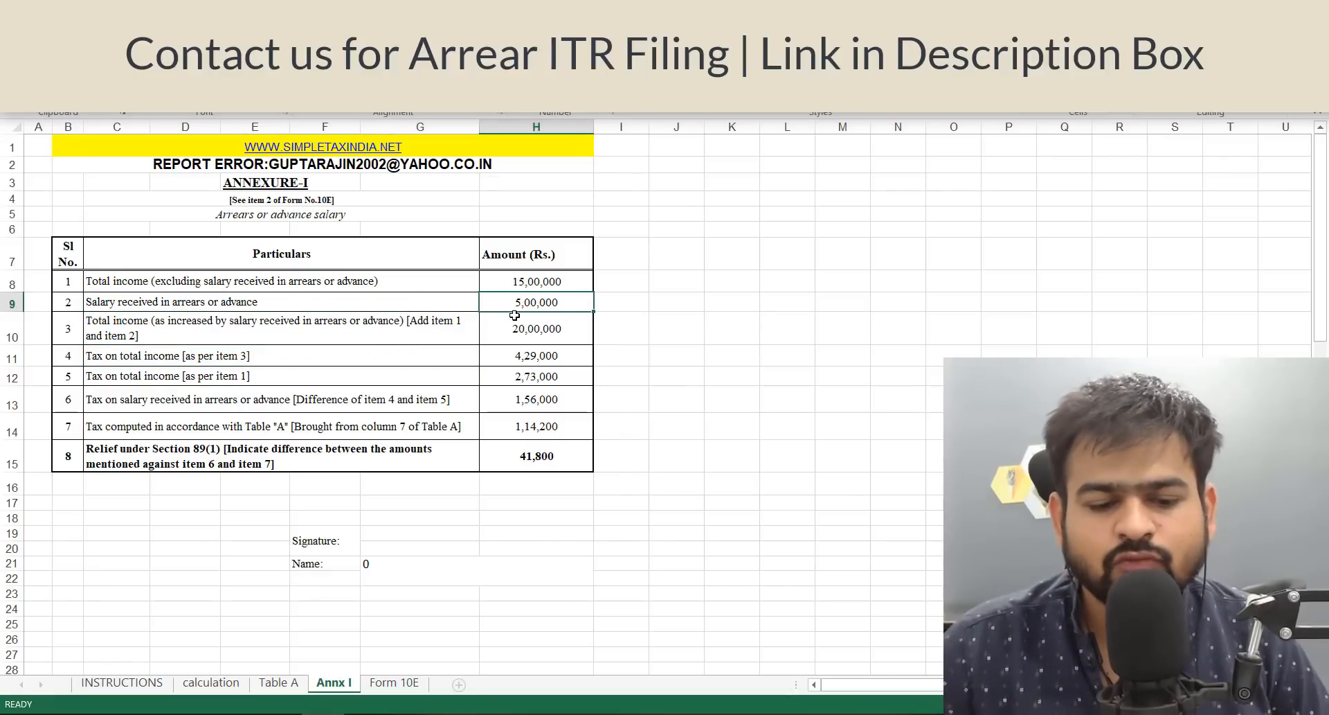
key(alt+Tab)
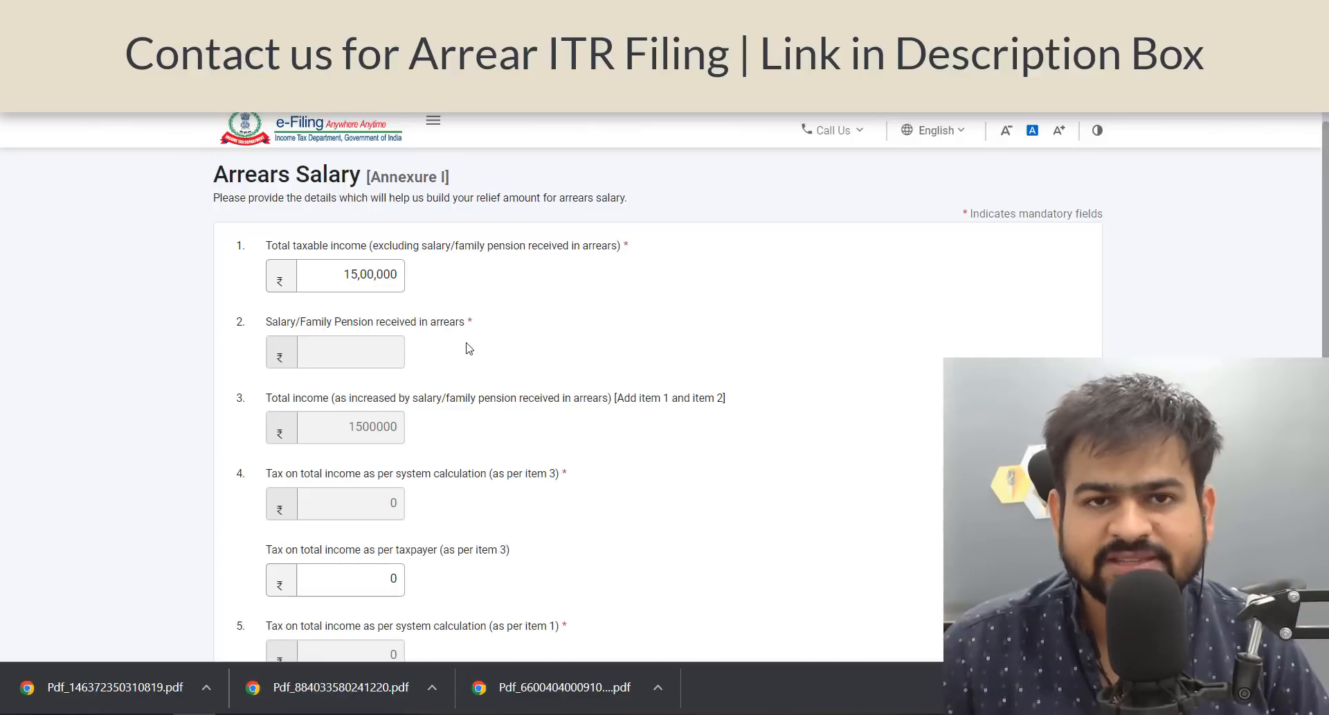
scroll(469, 348, down, 1)
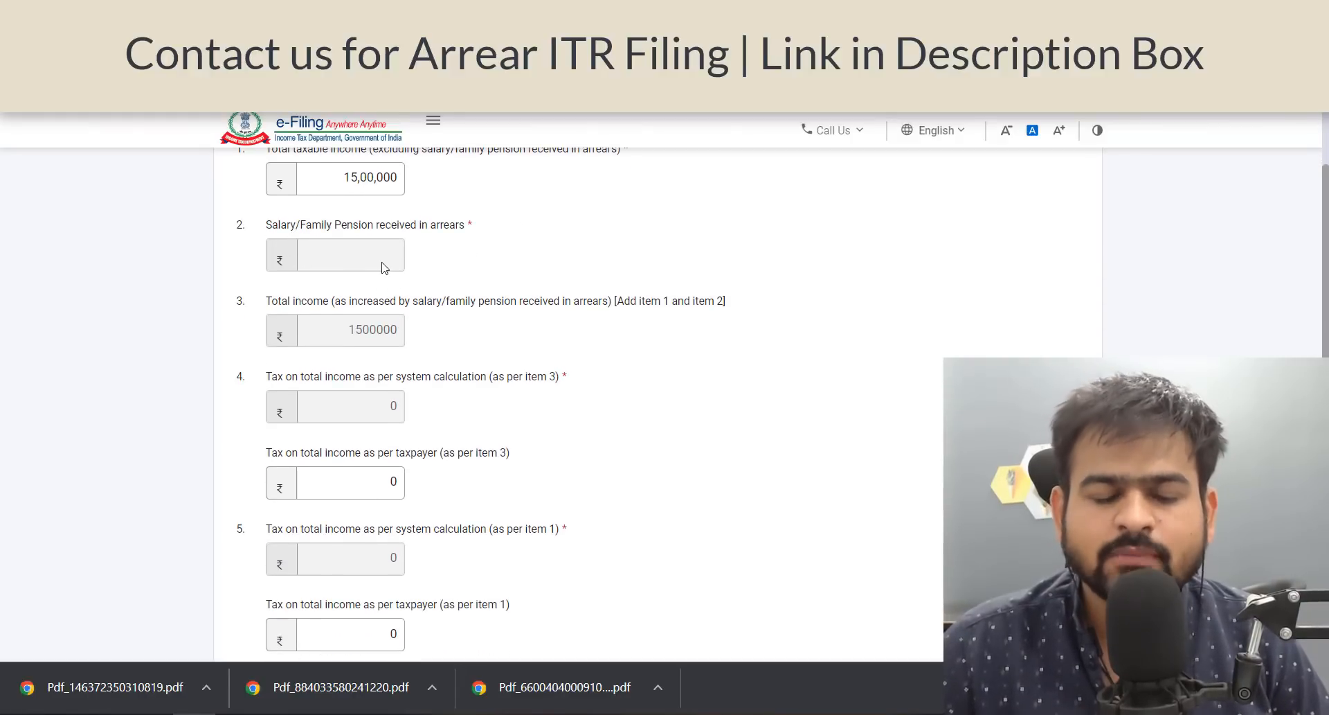
key(alt+Tab)
key(alt+Tab)
scroll(462, 369, down, 3)
scroll(463, 369, down, 4)
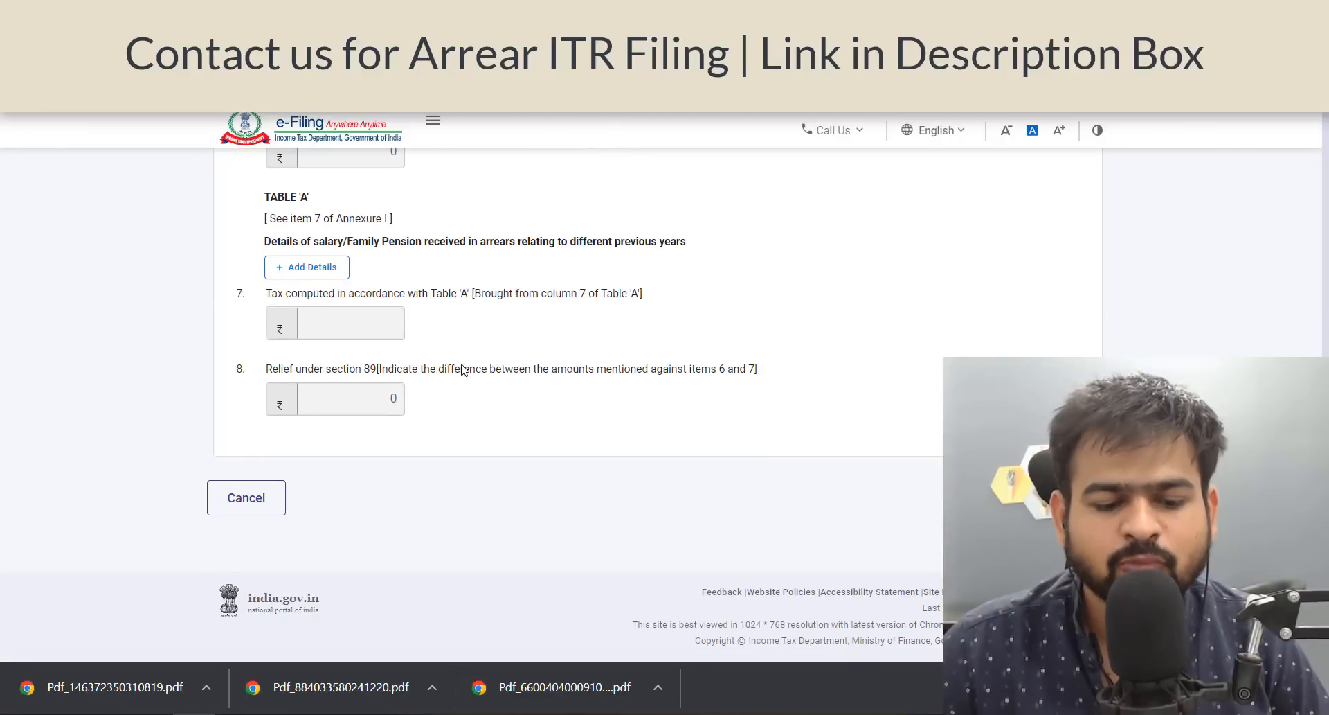
- Check the workbook's Table A sheet and add a new detail entry under Table 'A' in the portal form
double_click(300, 219)
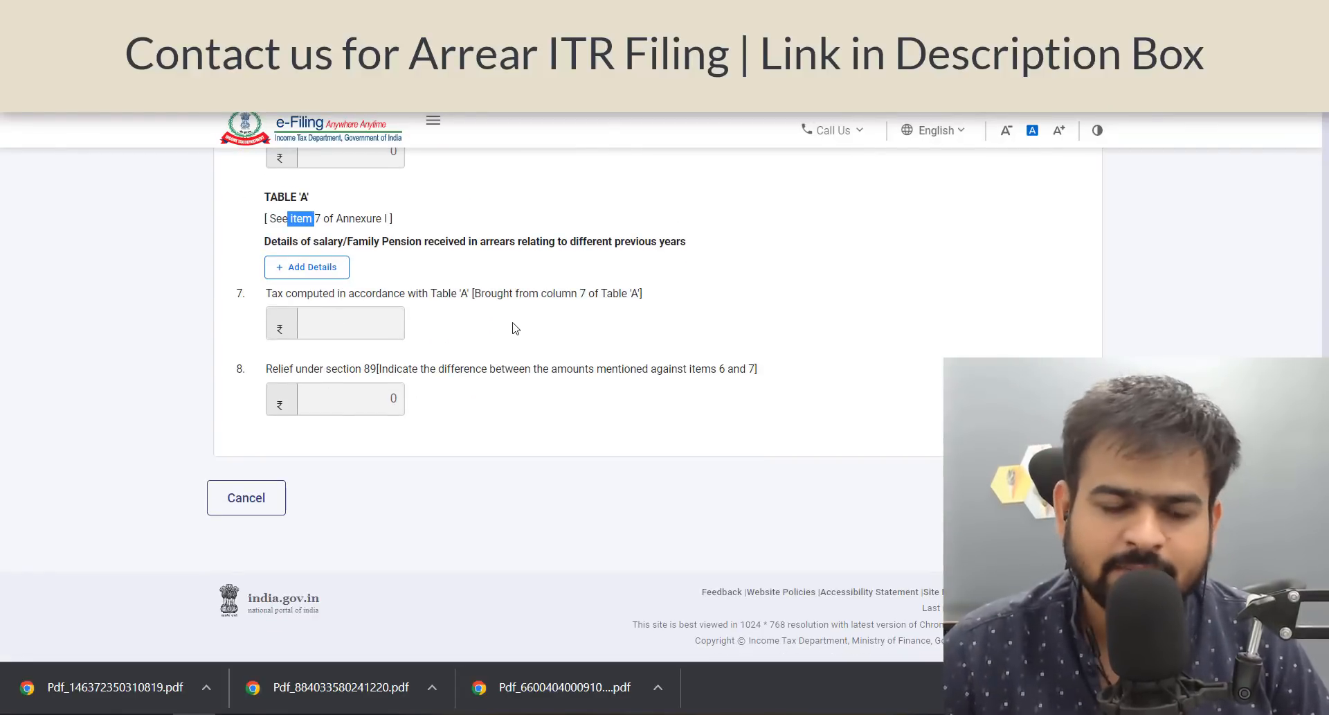
key(alt+Tab)
click(273, 685)
key(alt+Tab)
scroll(446, 470, up, 5)
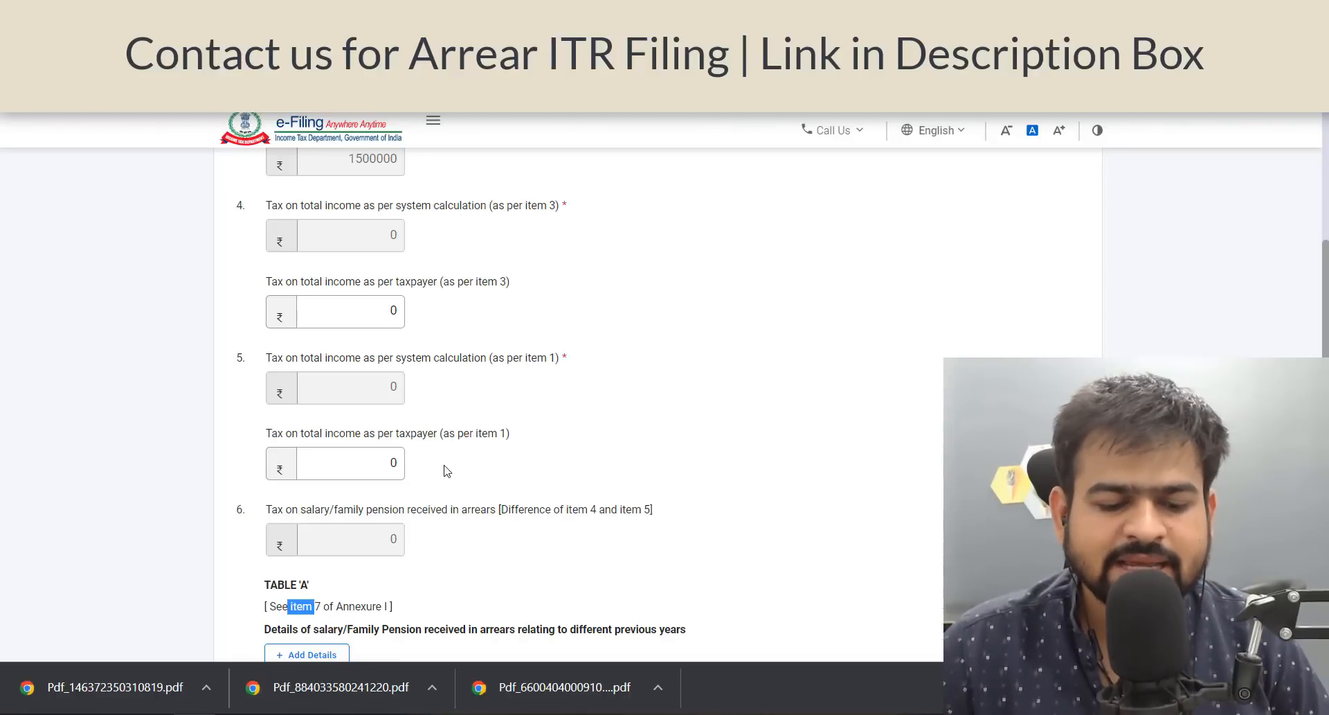
scroll(447, 471, down, 4)
click(335, 367)
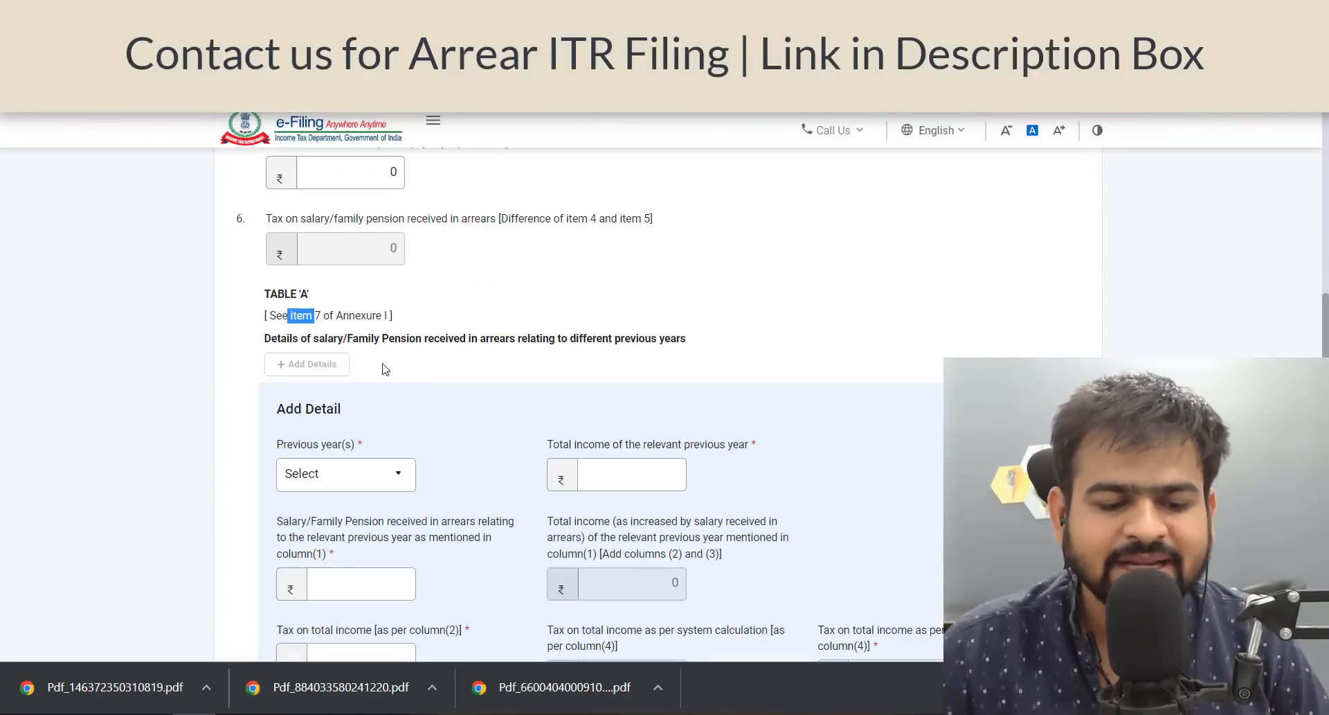
- Find the first year with arrears in the workbook's Table A sheet and set the portal entry's previous year to 2017-18
scroll(385, 368, down, 2)
key(alt+Tab)
click(122, 424)
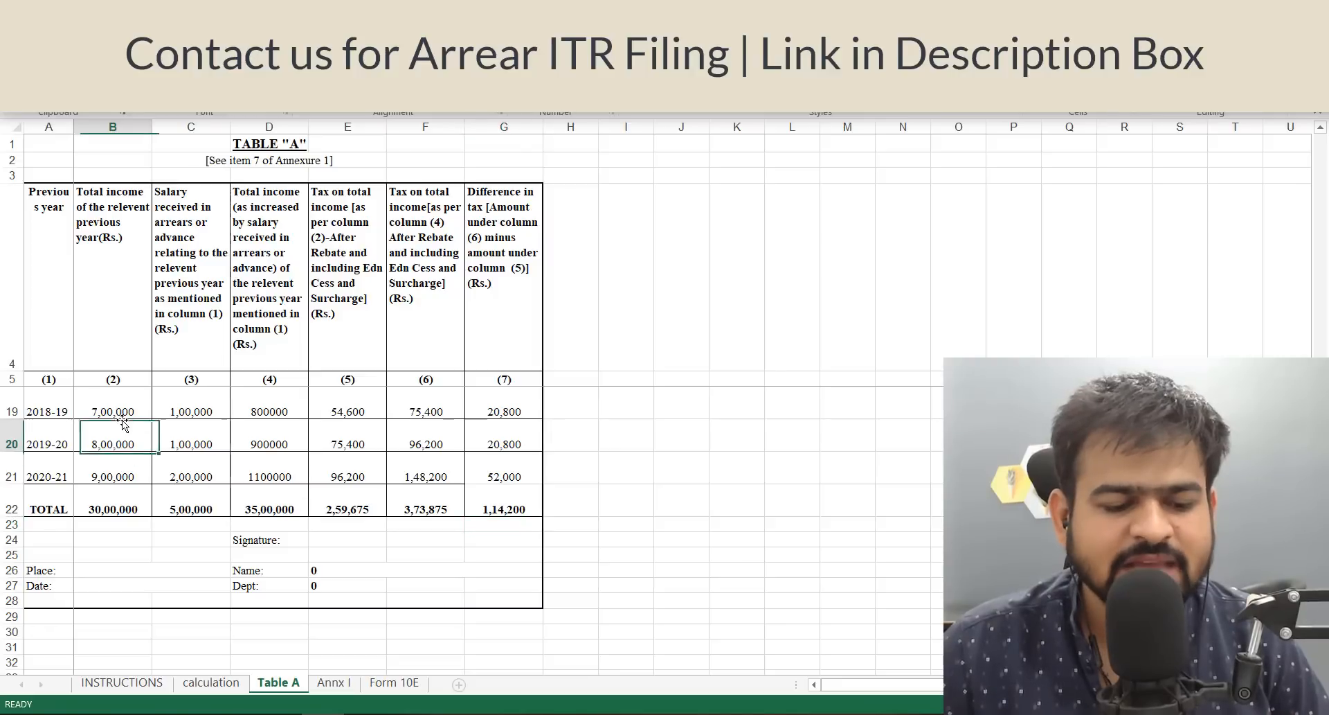
scroll(122, 423, up, 2)
click(122, 423)
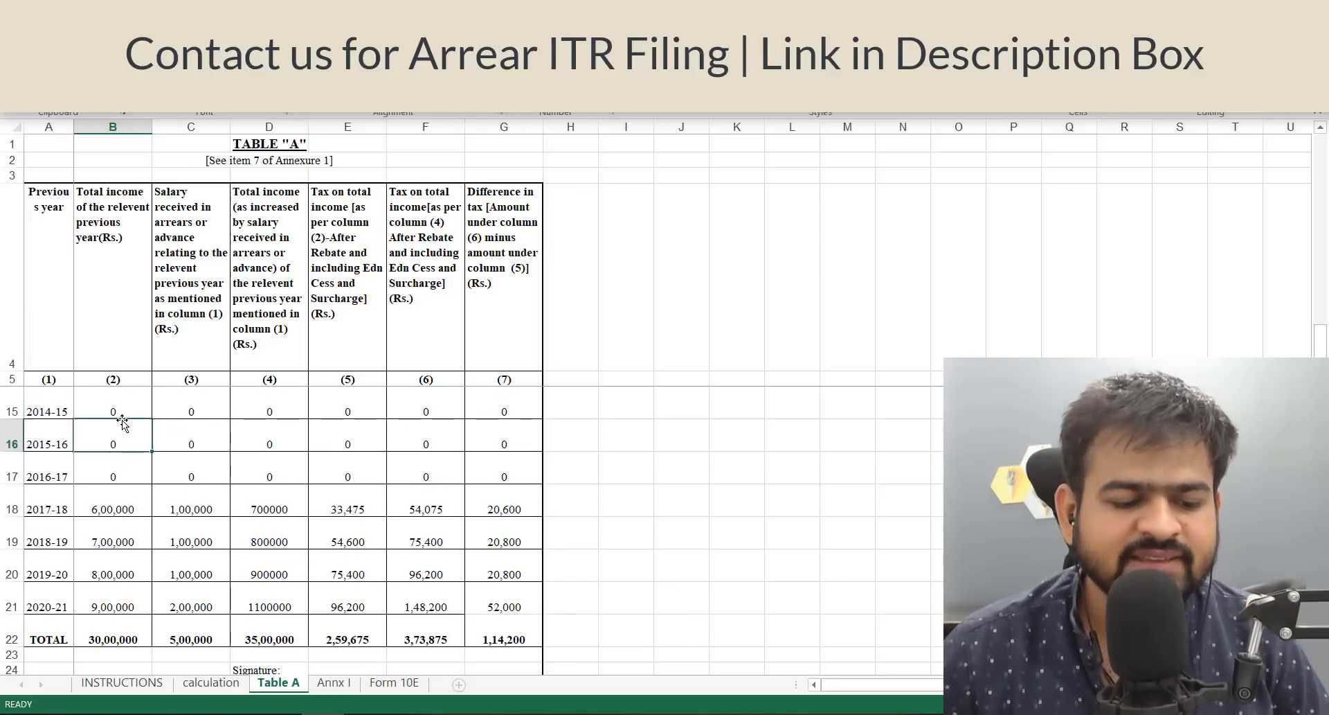
key(Down)
key(Down)
key(Left)
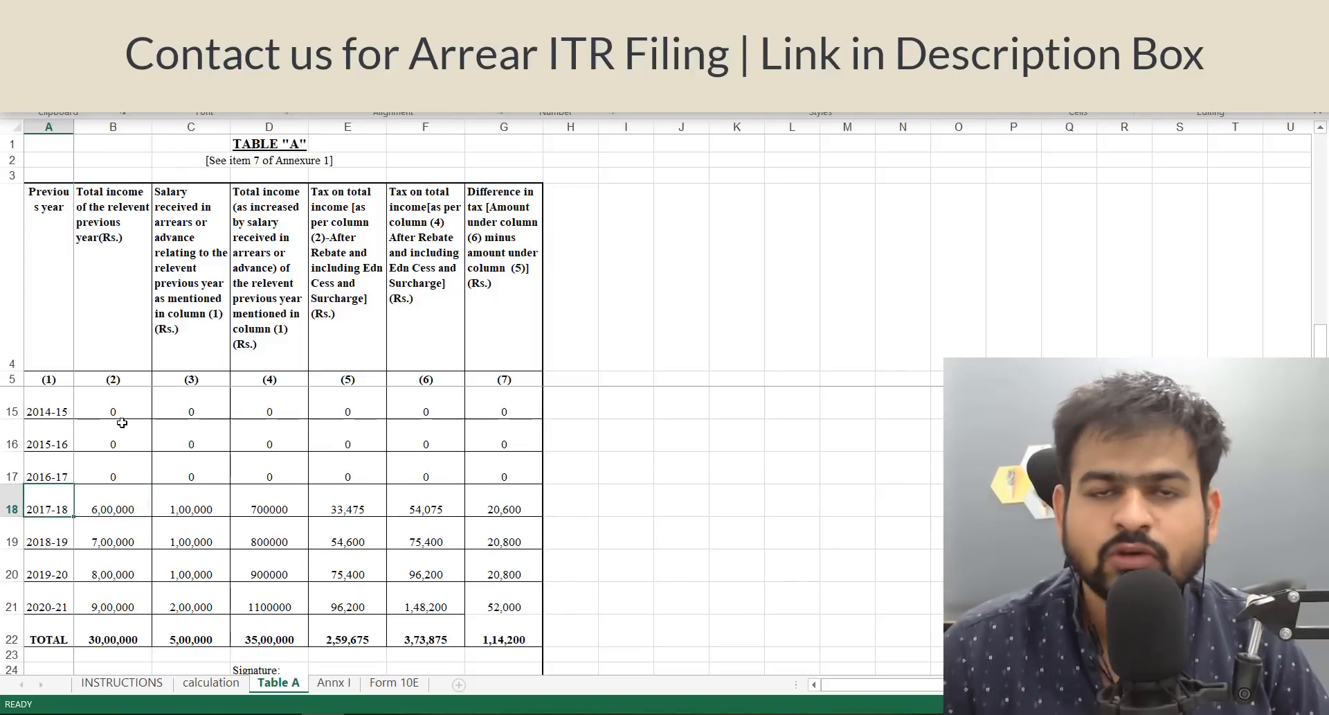
key(alt+Tab)
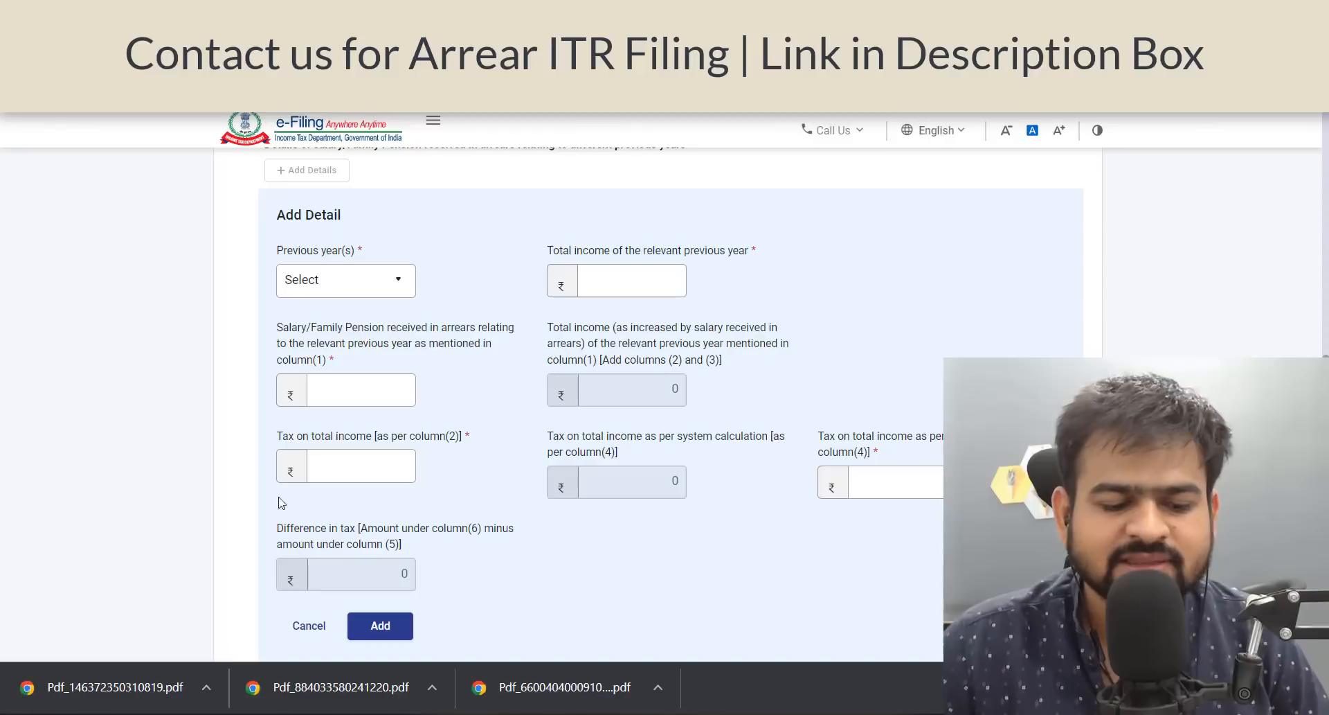
click(346, 283)
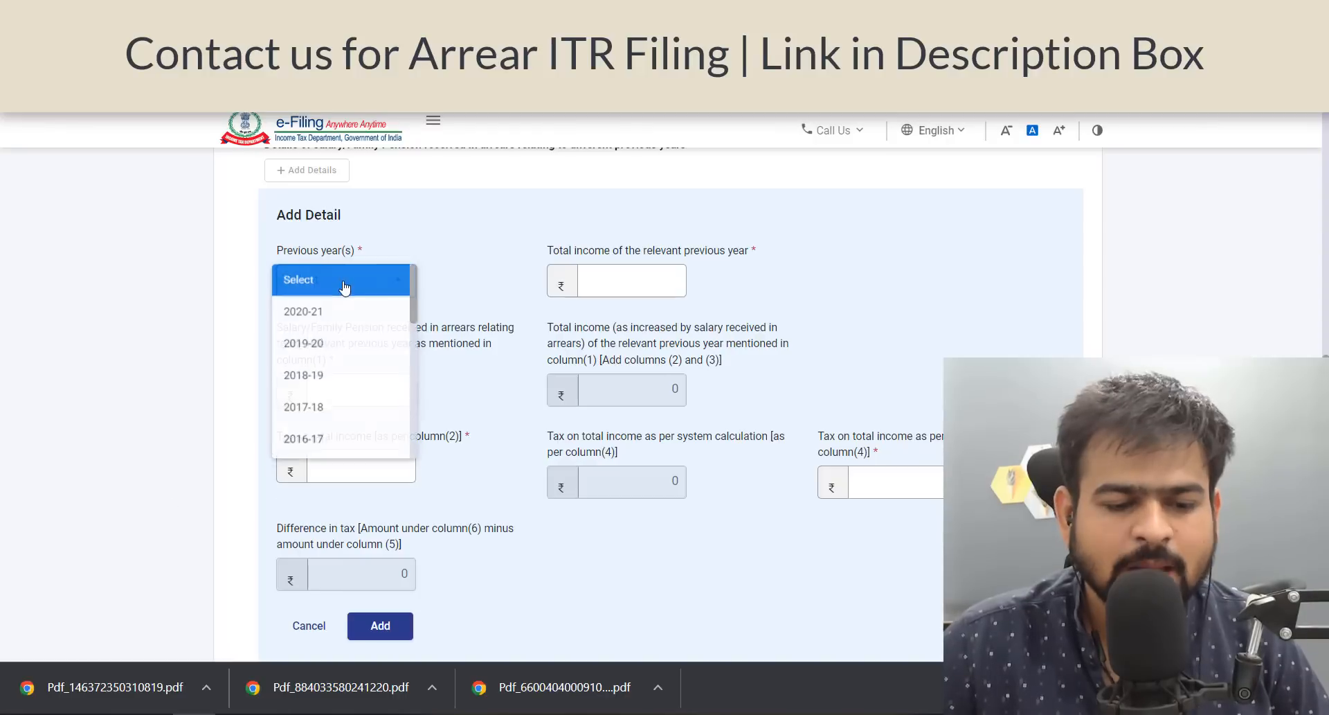
click(317, 410)
- Enter 6,00,000 as the 2017-18 total income and 1,00,000 as the salary received in arrears, following the workbook's Table A sheet
click(597, 280)
key(alt+Tab)
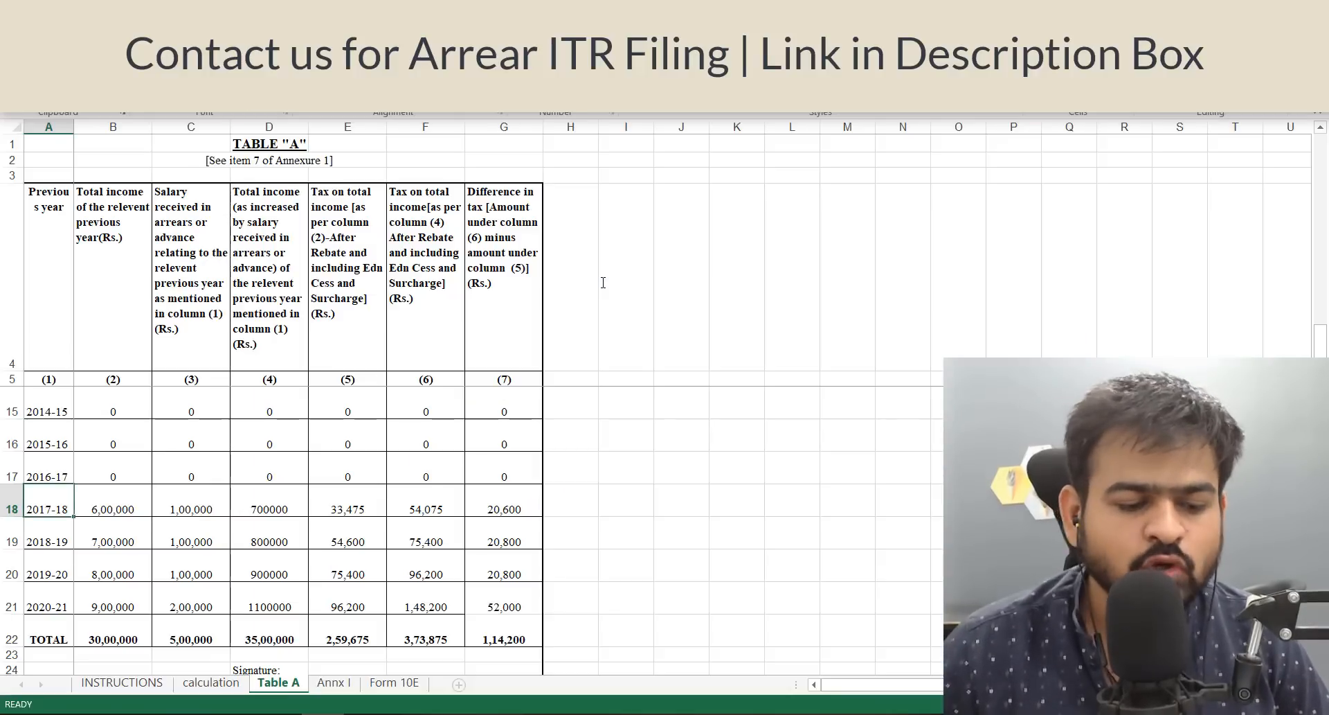
key(Right)
key(alt+Tab)
text(60000)
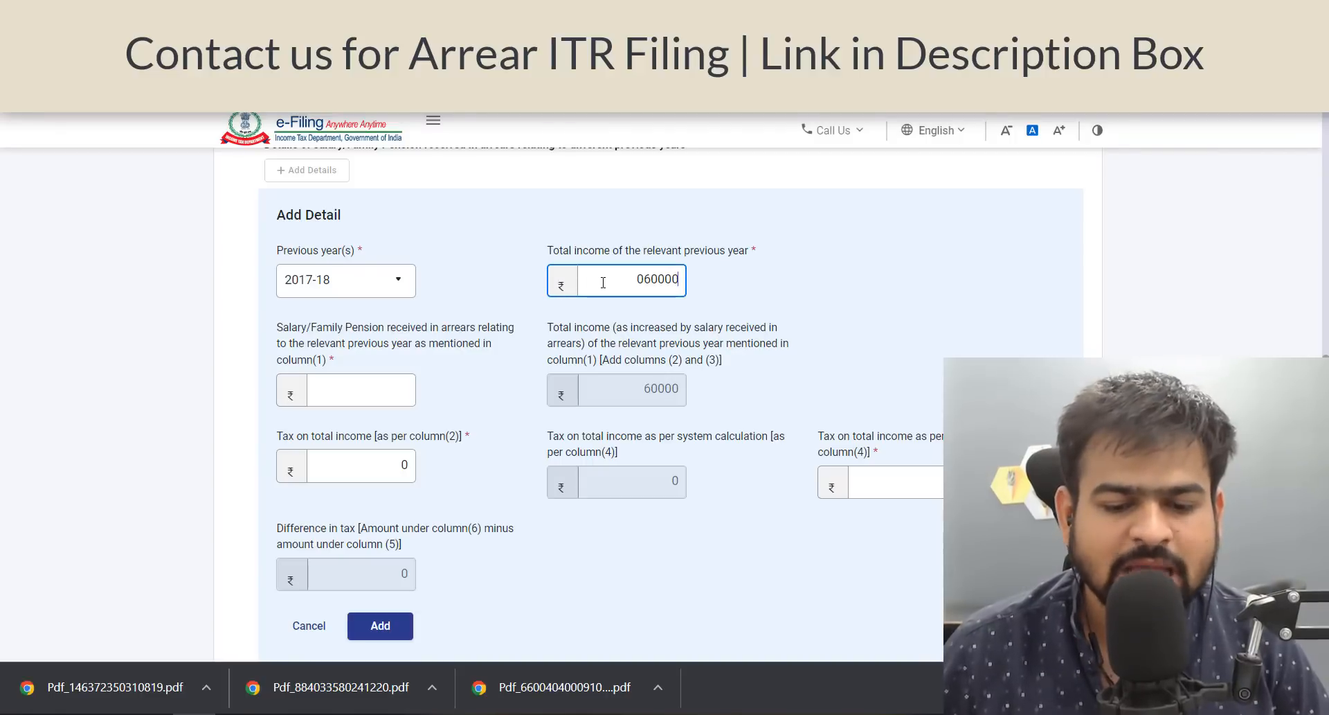
key(ctrl+a)
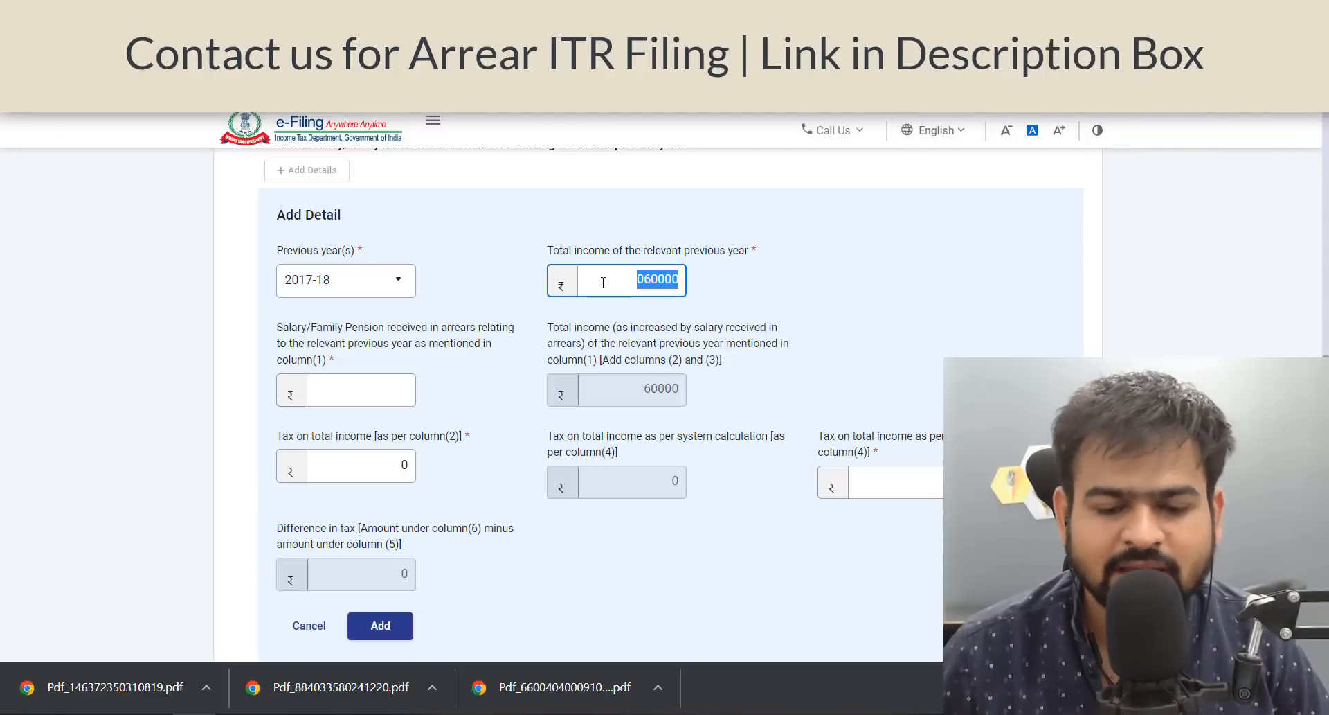
key(alt+Tab)
key(alt+Tab)
text(600000)
key(Tab)
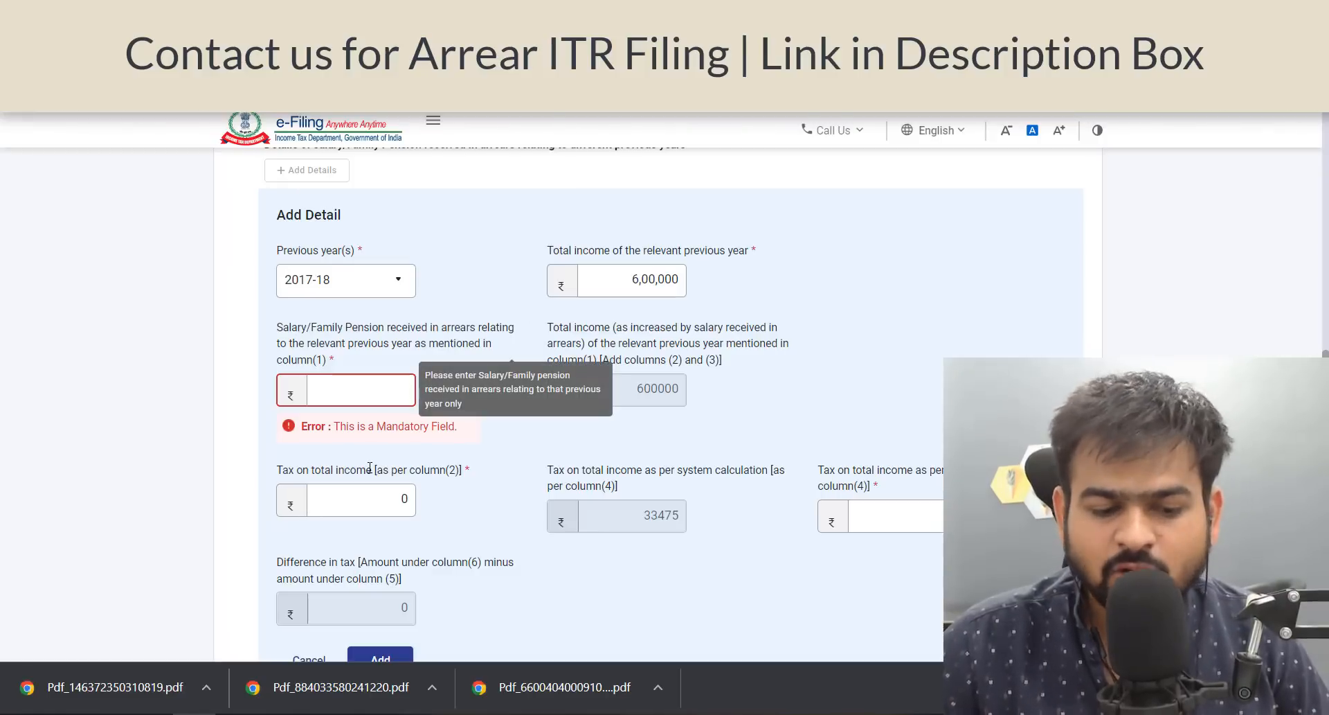
text(100000)
click(256, 345)
- Look up the 2017-18 column (5) tax in the workbook and enter 33,475 as the portal entry's tax on total income [as per column(2)]
scroll(257, 345, down, 1)
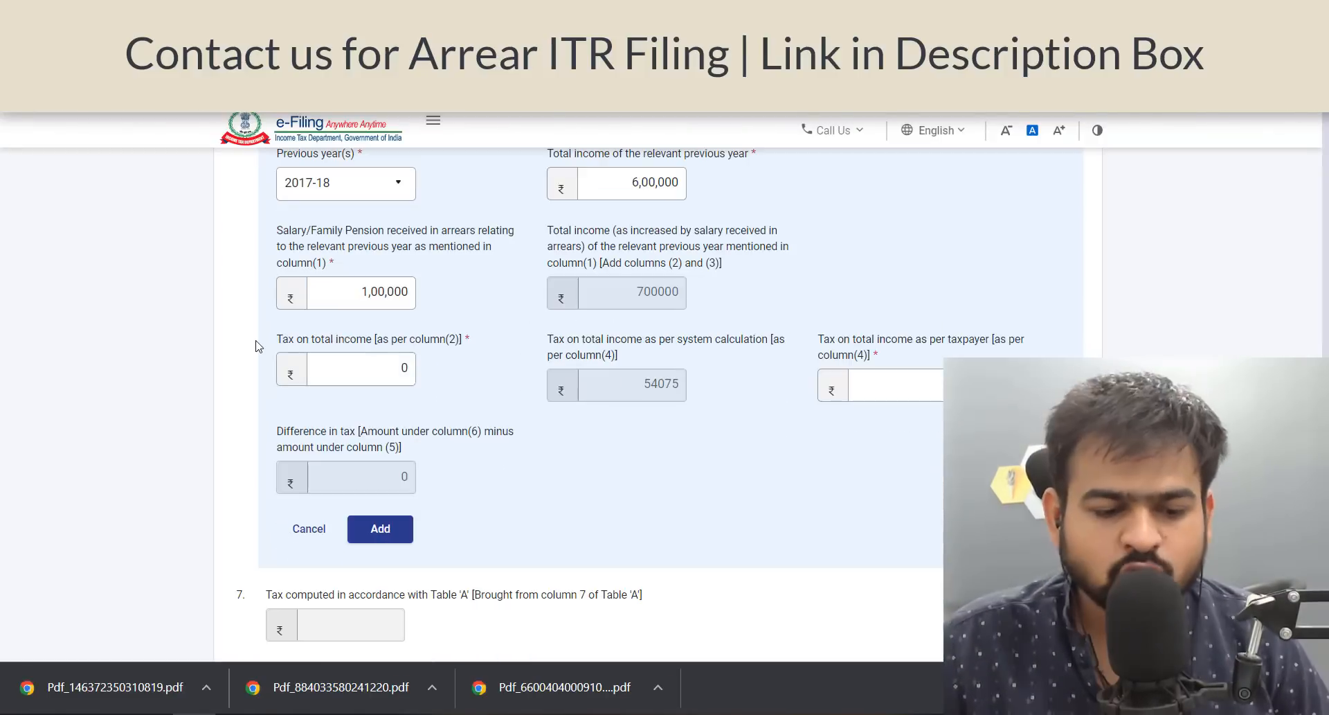
drag(277, 344, 291, 374)
key(alt+Tab)
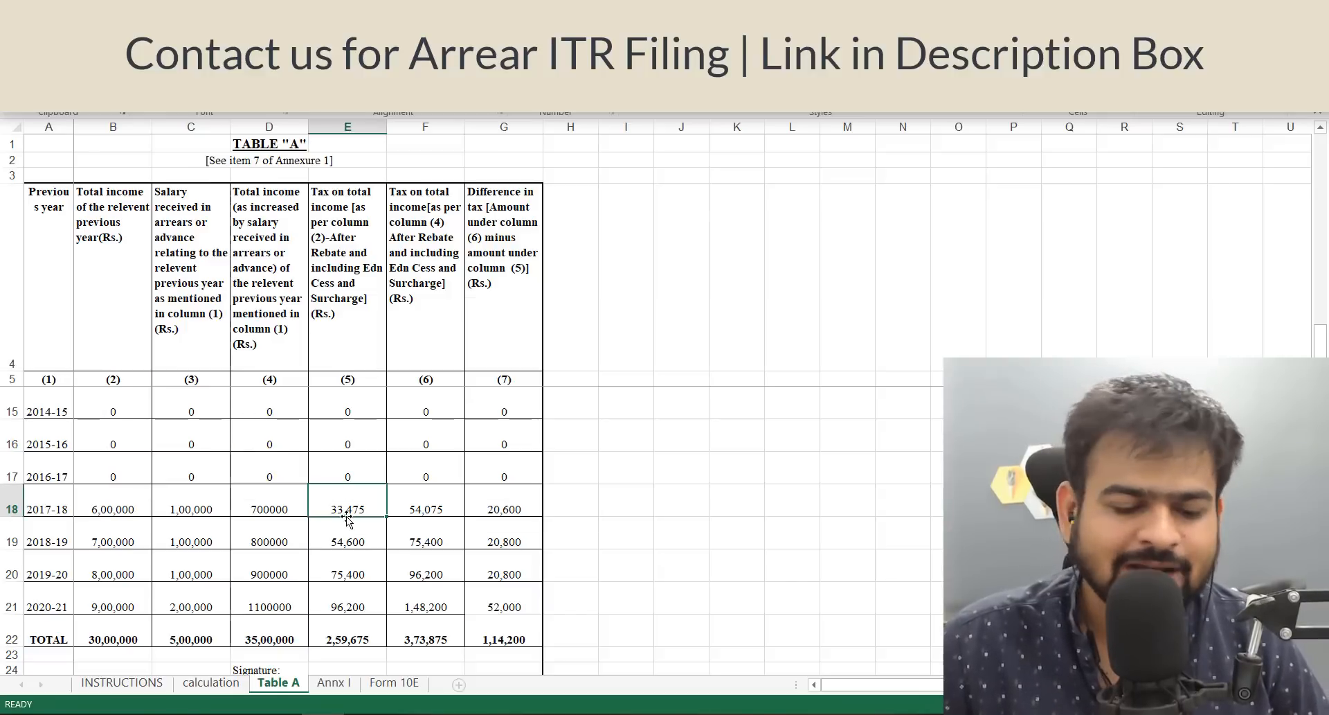
key(alt+Tab)
click(349, 380)
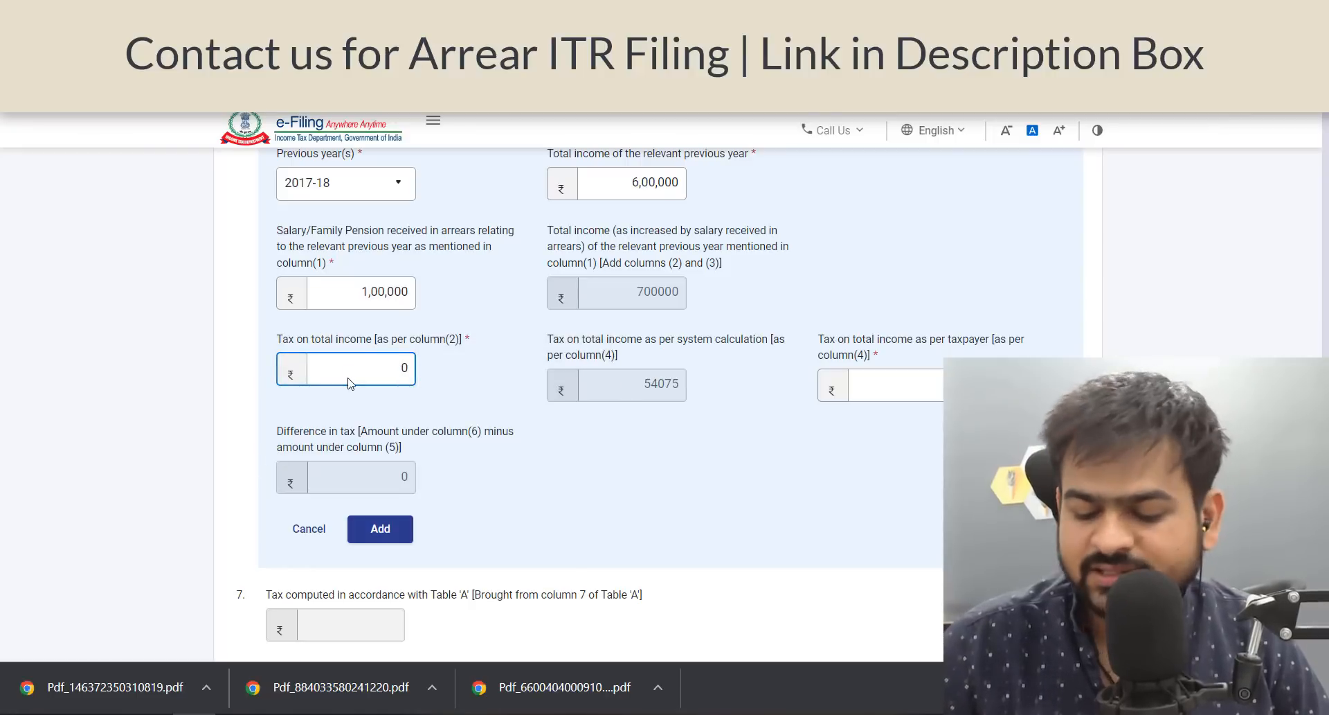
double_click(348, 378)
text(33475)
- Check the 2017-18 column (6) tax in the workbook against the system calculation and enter 54,075 as the tax as per taxpayer
key(alt+Tab)
click(443, 493)
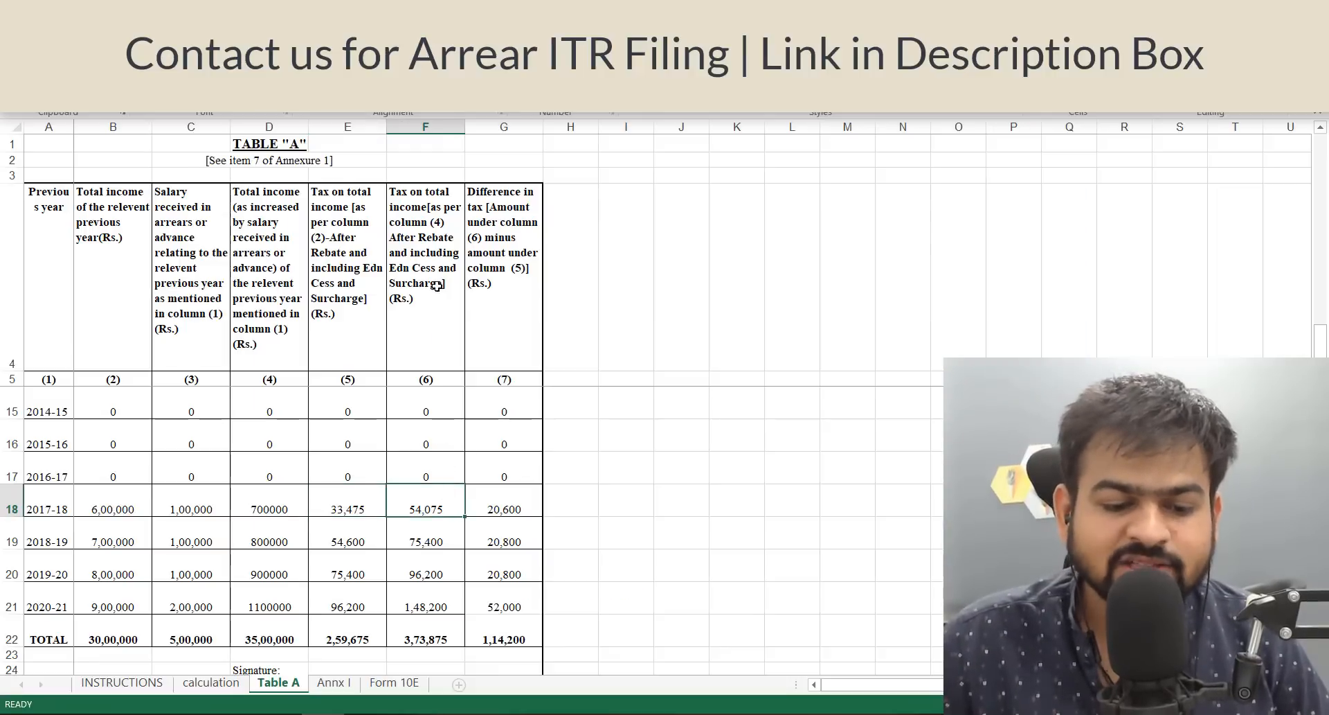
key(alt+Tab)
drag(644, 395, 721, 399)
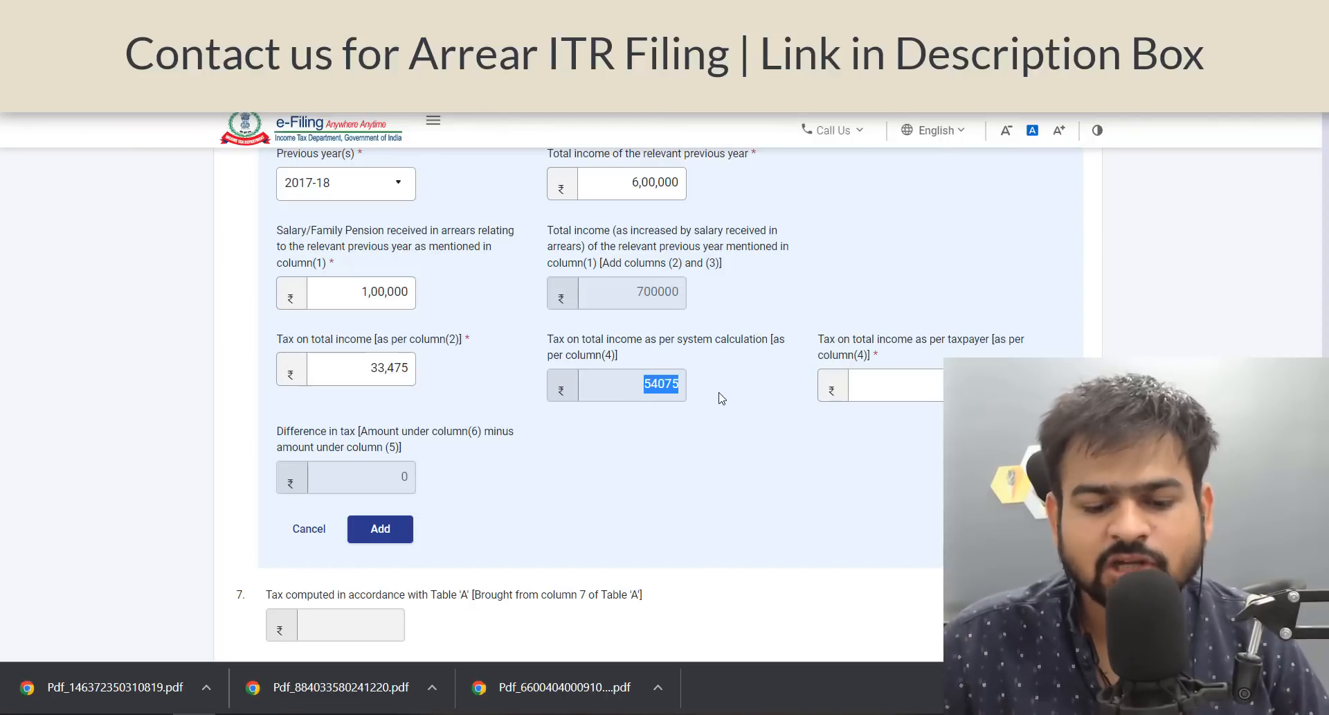
key(alt+Tab)
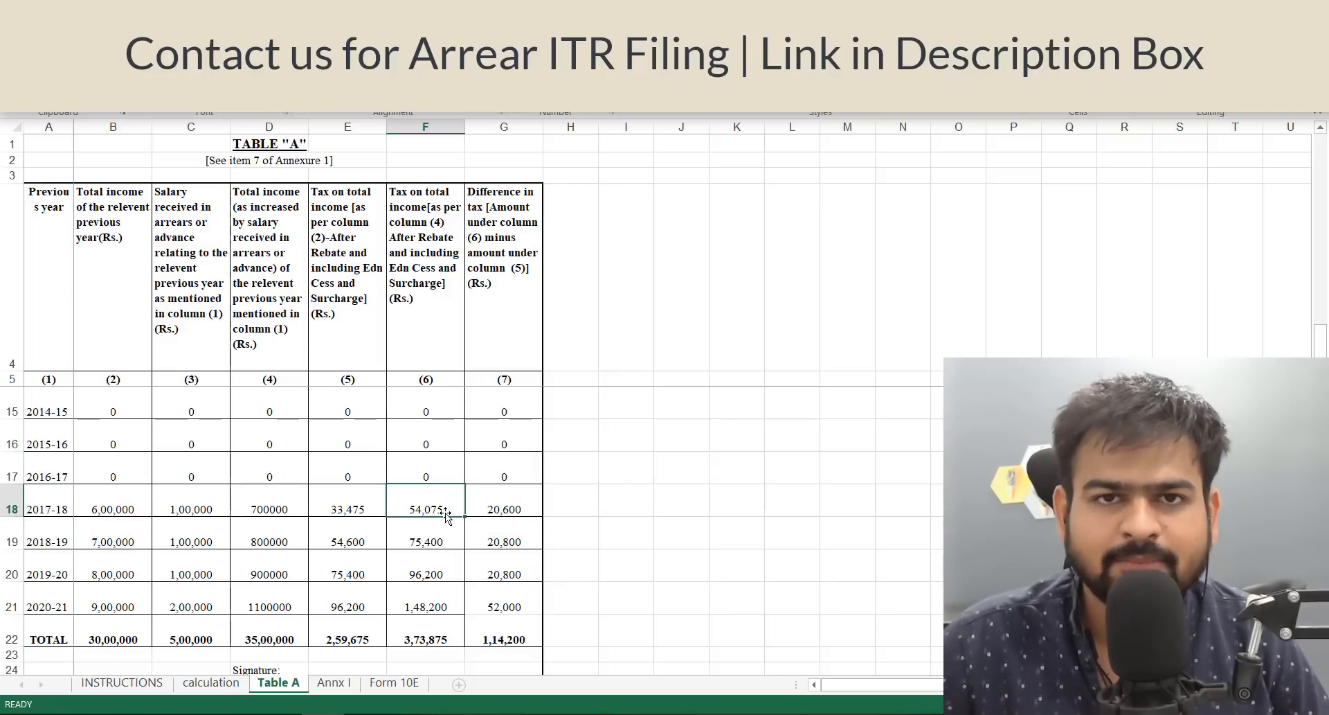
key(alt+Tab)
click(900, 379)
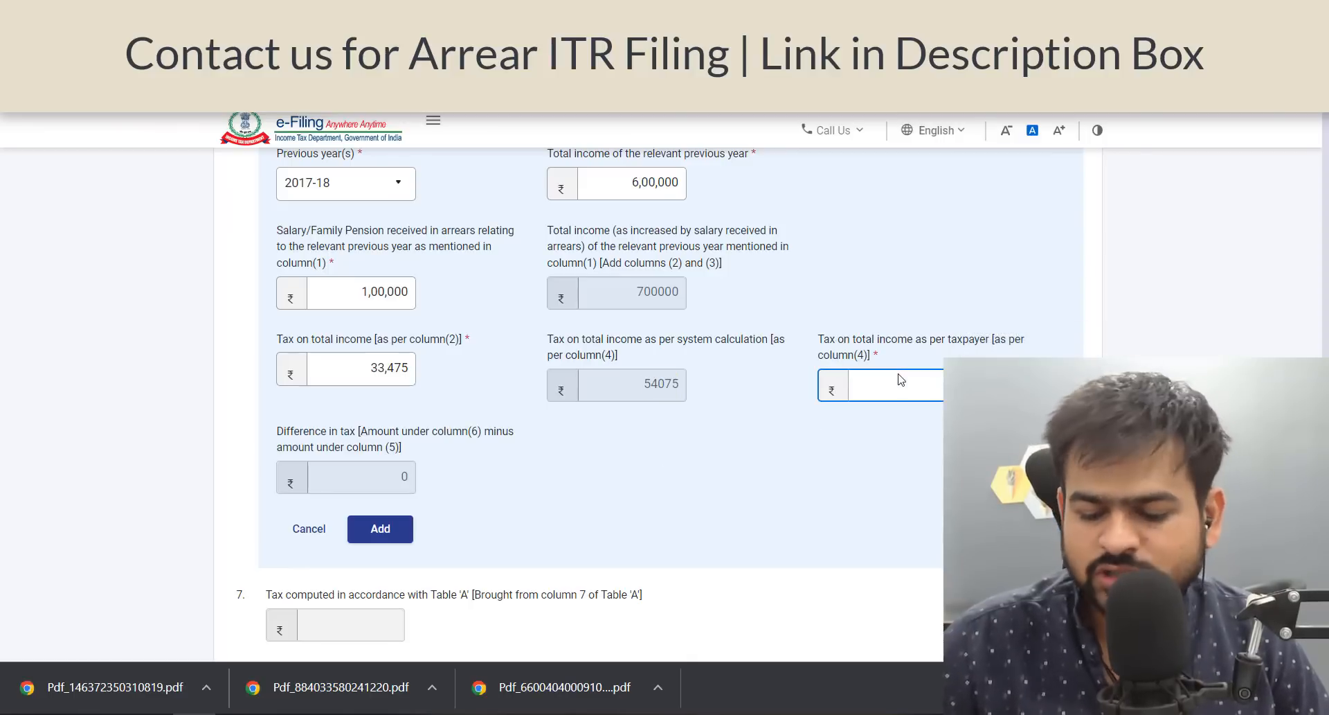
text(54075)
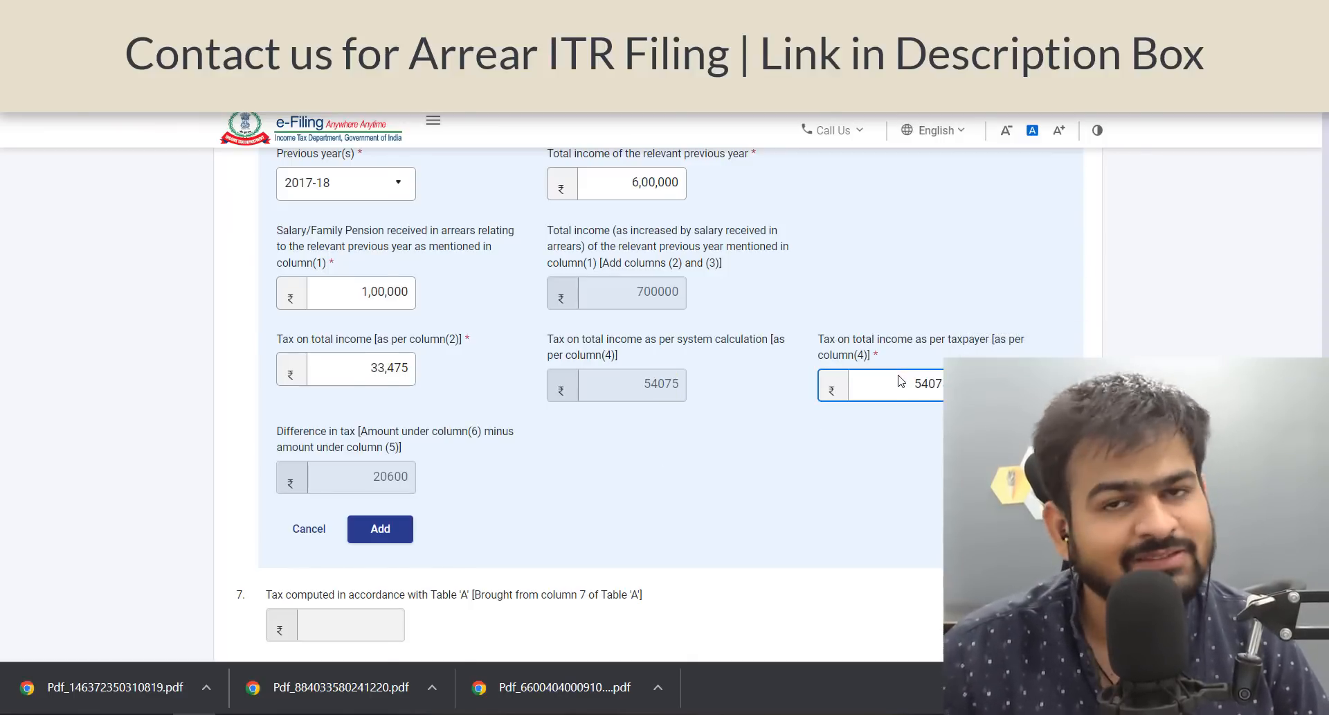
- Compare the entry's difference in tax with the workbook and add the 2017-18 entry to Table 'A'
key(alt+Tab)
key(alt+Tab)
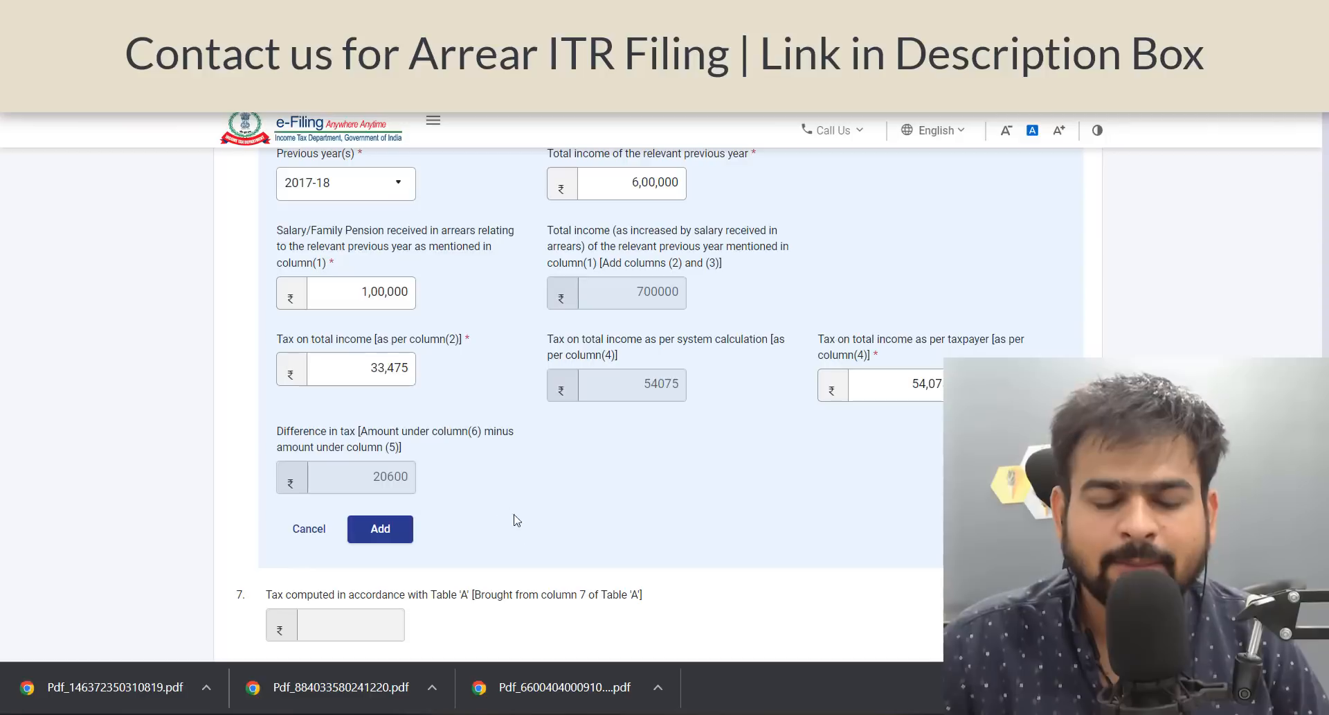
double_click(380, 483)
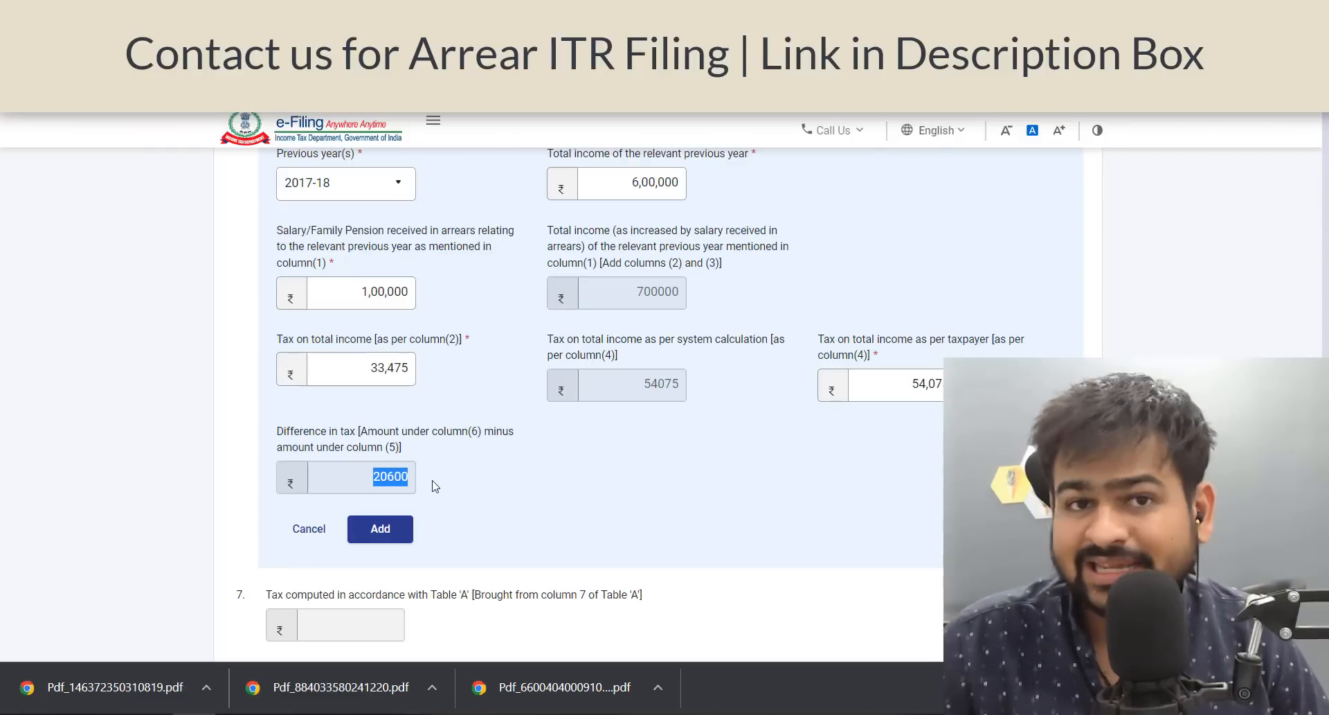
click(389, 539)
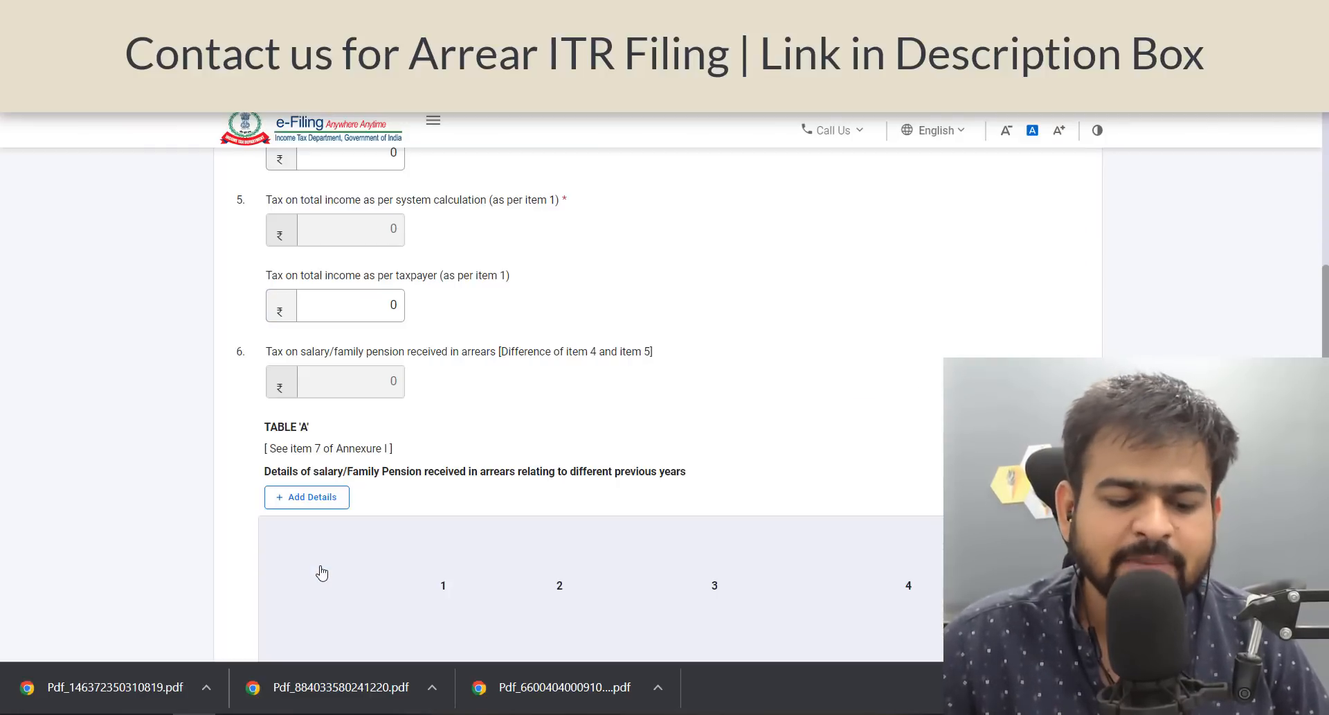
- Check the added 2017-18 row on the portal and review the 2018-19 to 2020-21 rows in the workbook's Table A sheet
scroll(567, 460, down, 4)
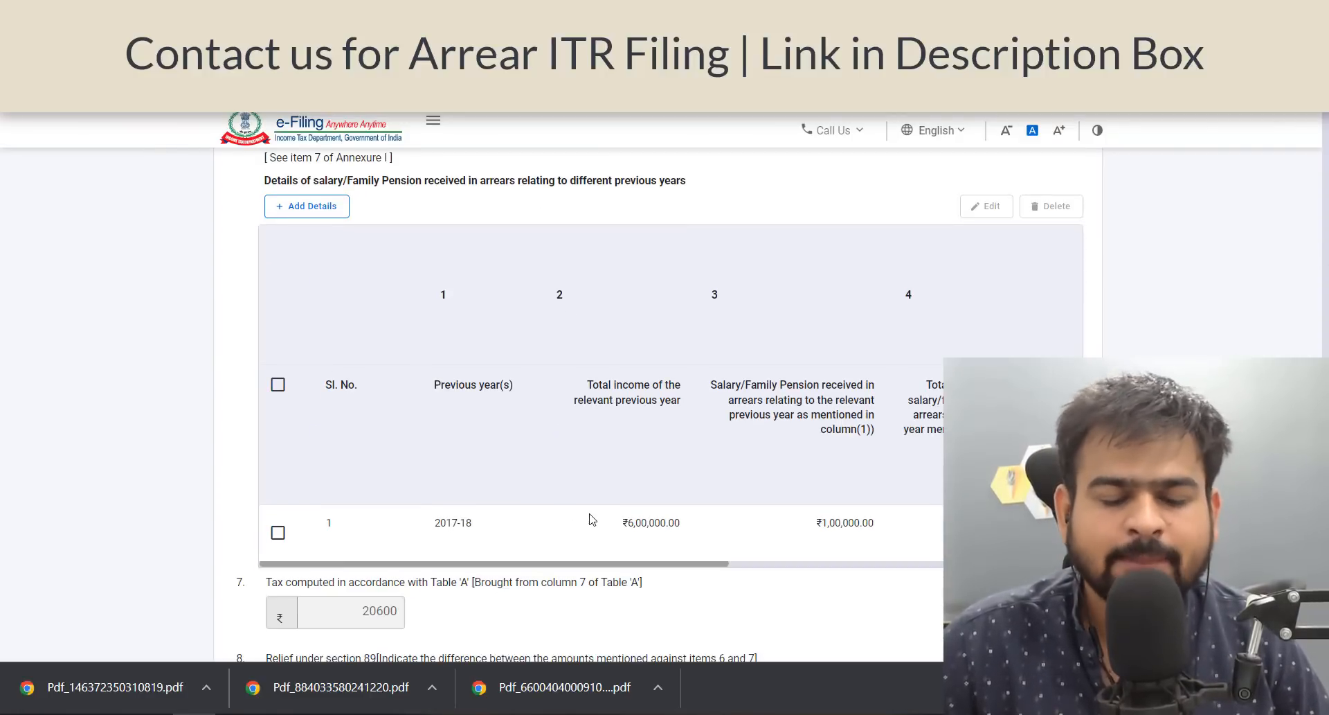
key(alt+Tab)
click(172, 543)
key(Left)
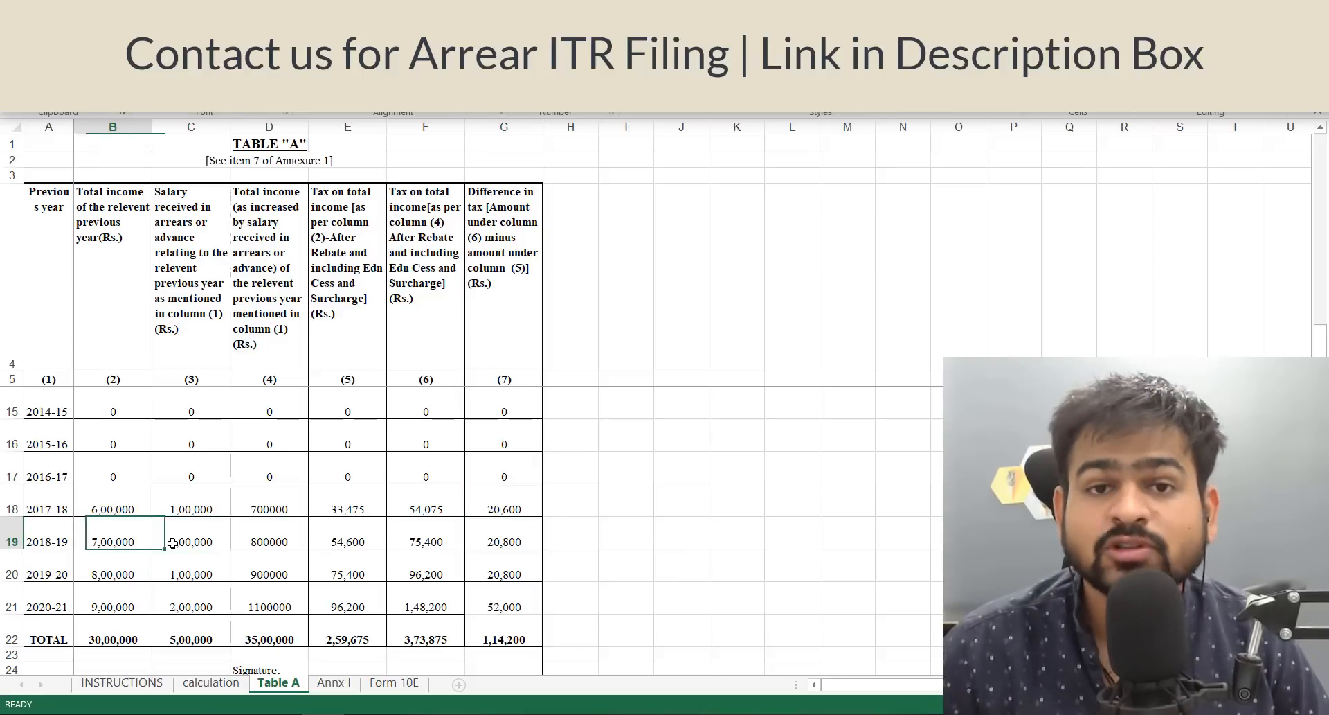
key(Down)
key(Down)
key(Down)
key(Down)
- Compare item 7, the tax computed per Table 'A' on the portal, with the difference-in-tax total in the workbook's Table A sheet
key(alt+Tab)
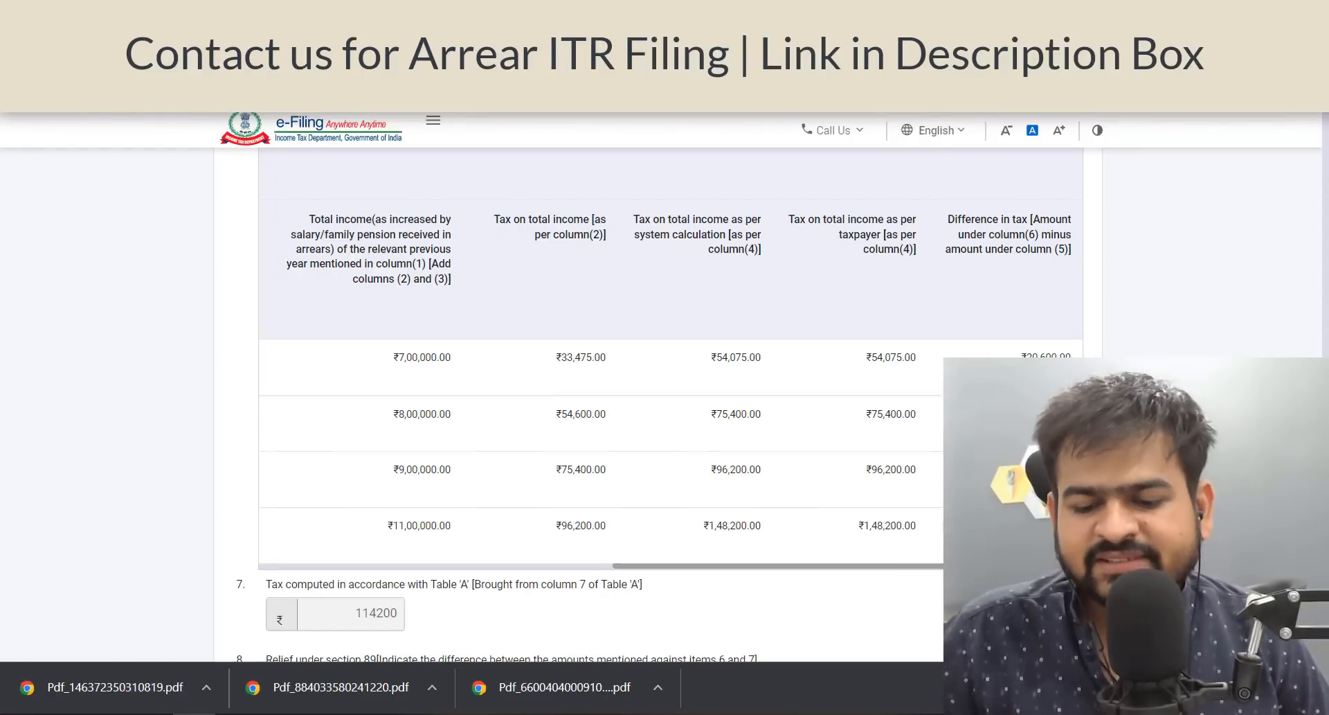
key(alt+Tab)
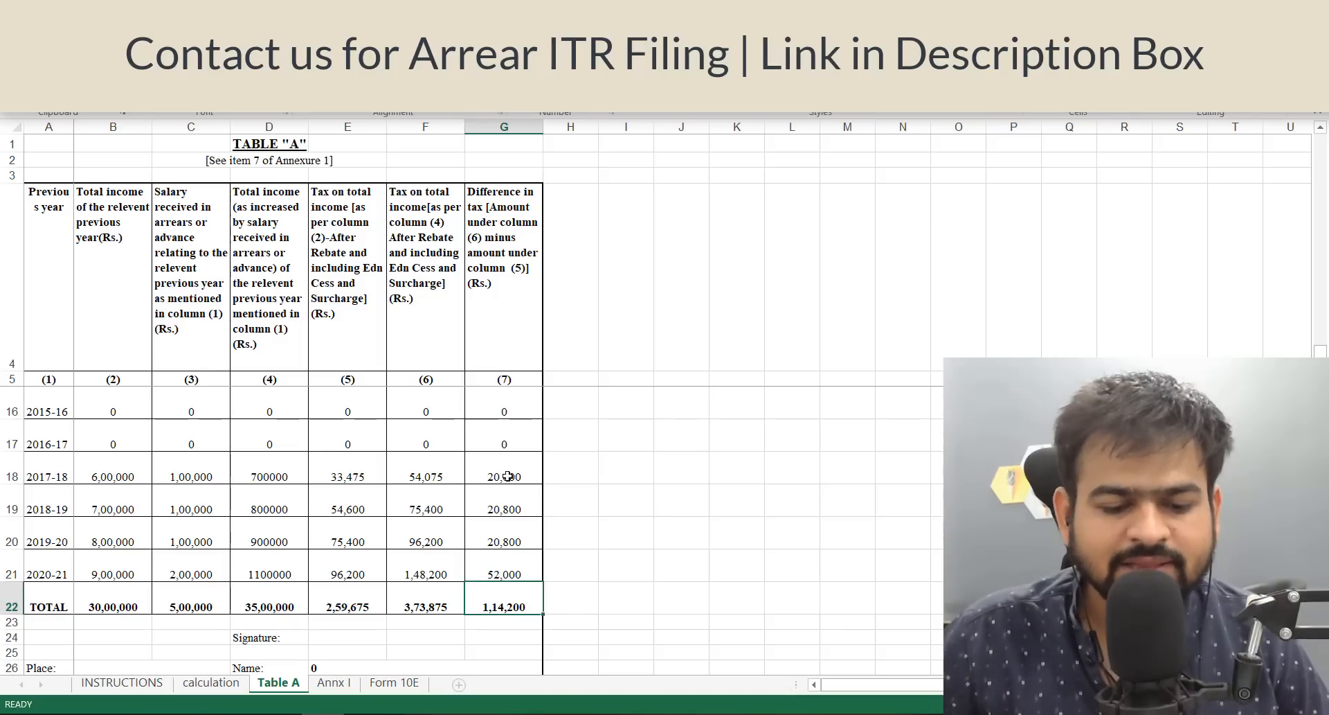
key(alt+Tab)
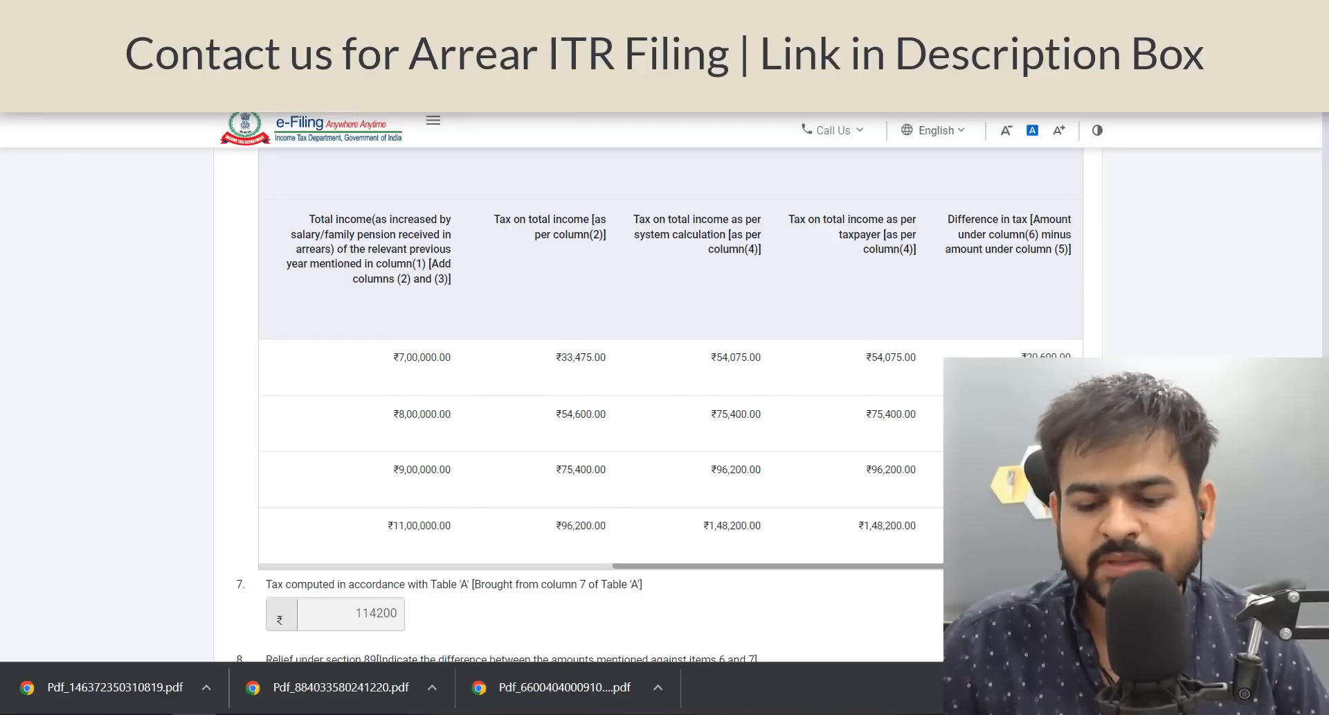
key(alt+Tab)
click(503, 605)
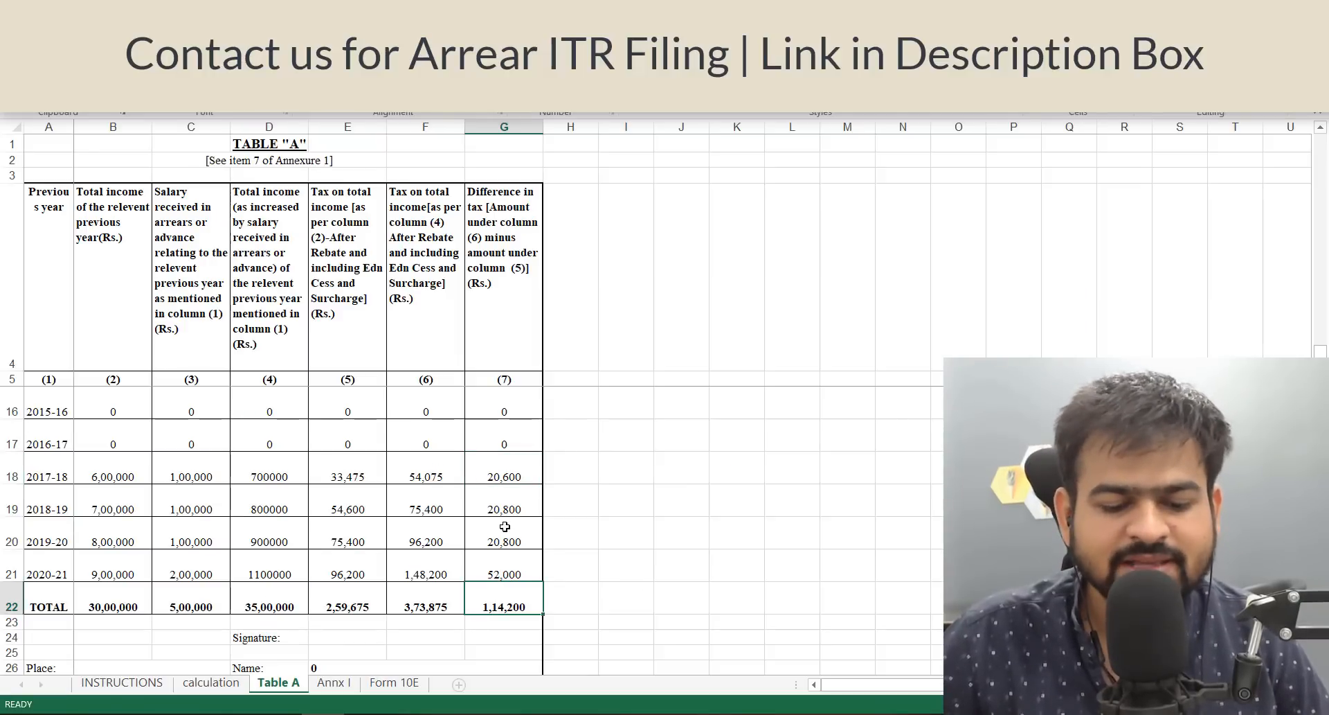
key(alt+Tab)
- Compare items 1 and 2 of the portal's Annexure I with the amounts in the workbook's Annx I sheet
scroll(442, 397, up, 15)
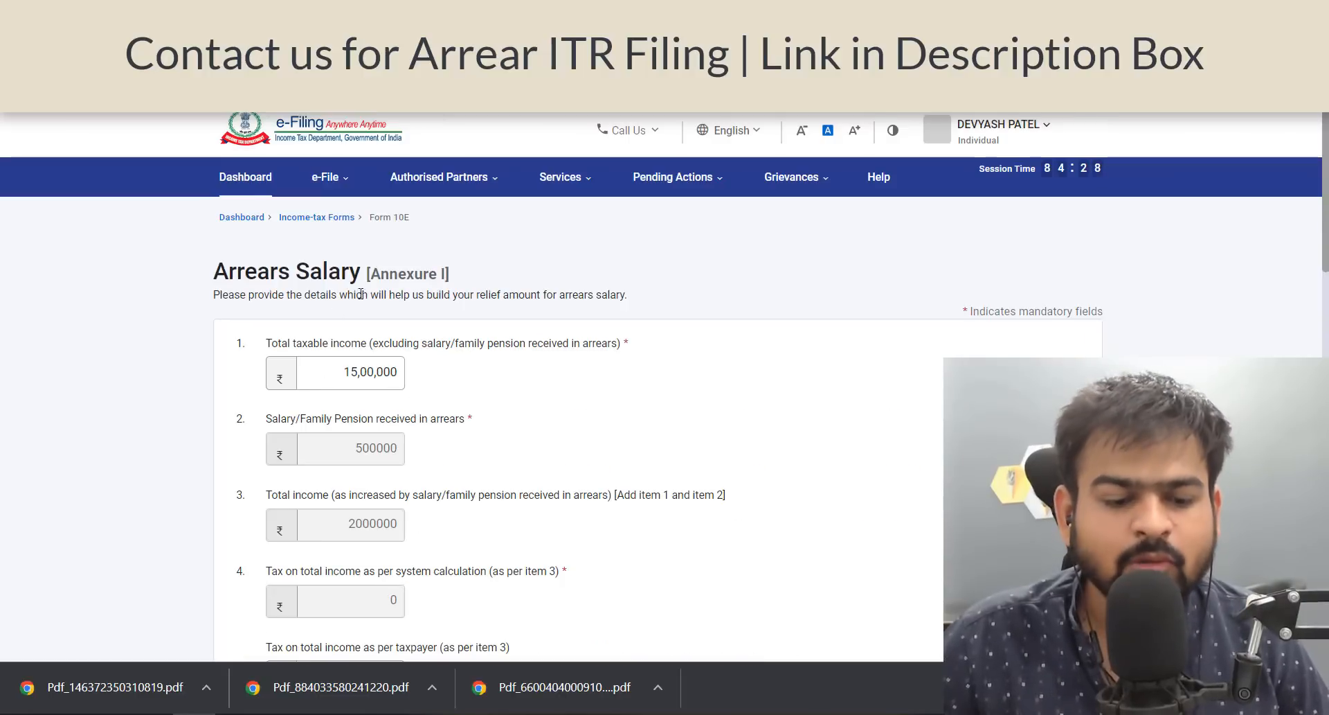
scroll(484, 341, down, 1)
key(alt+Tab)
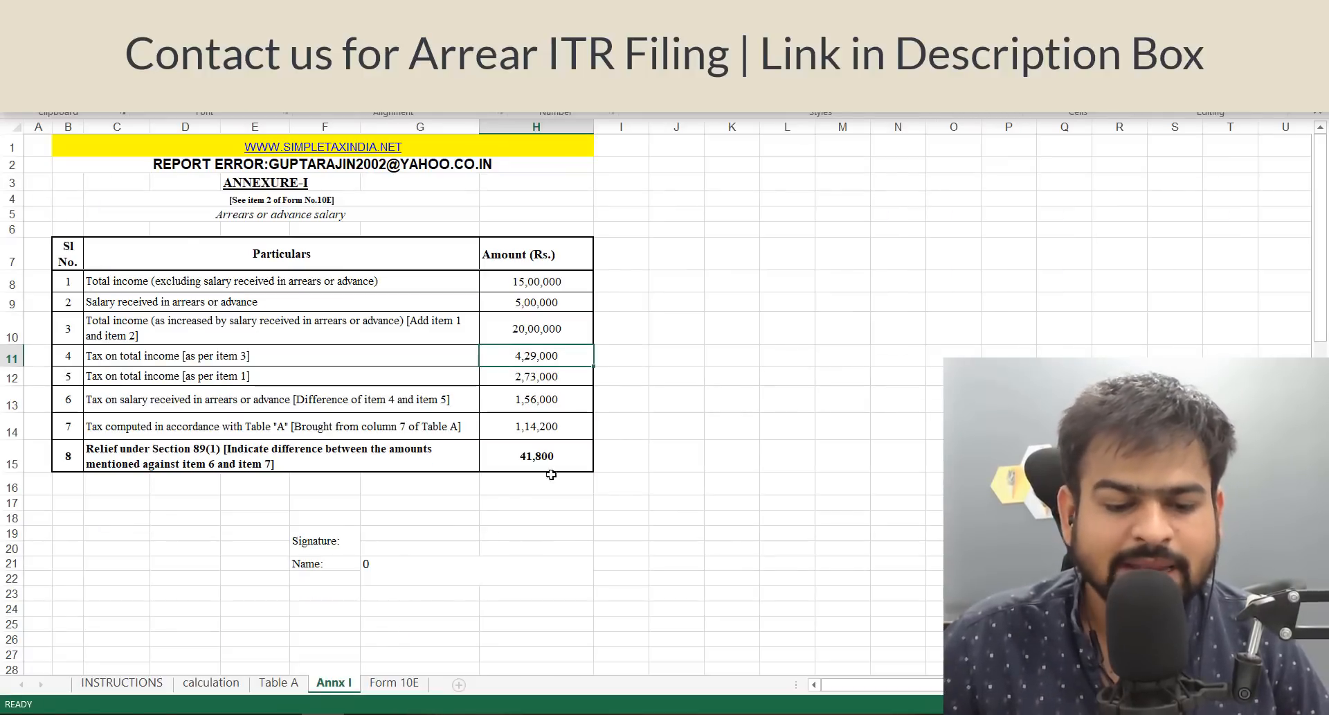
click(568, 281)
key(alt+Tab)
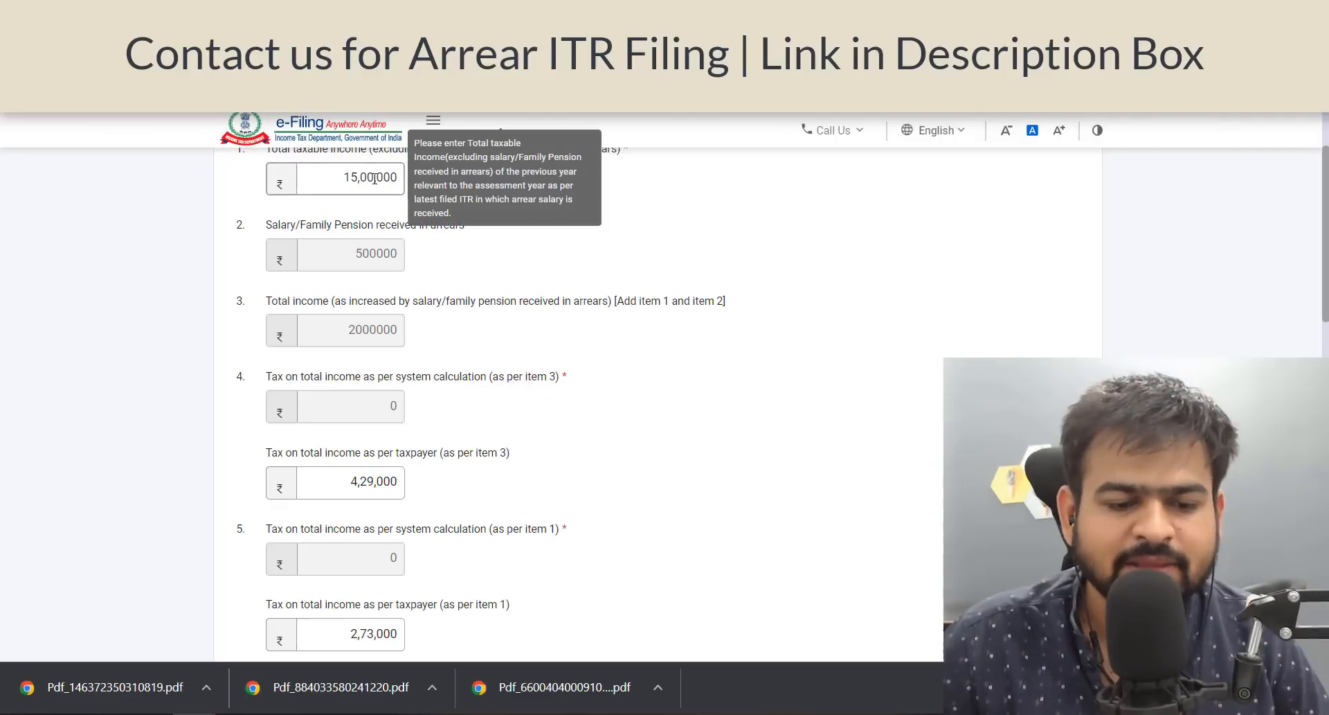
key(alt+Tab)
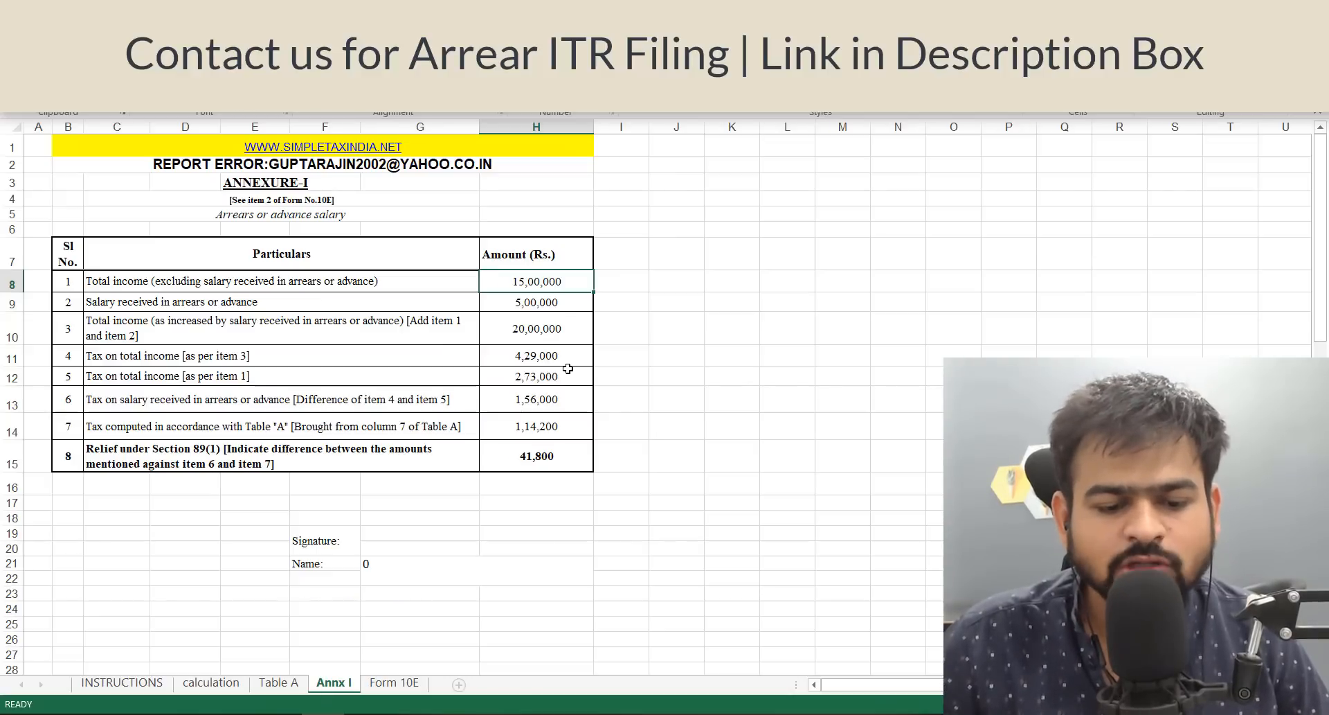
click(558, 300)
key(alt+Tab)
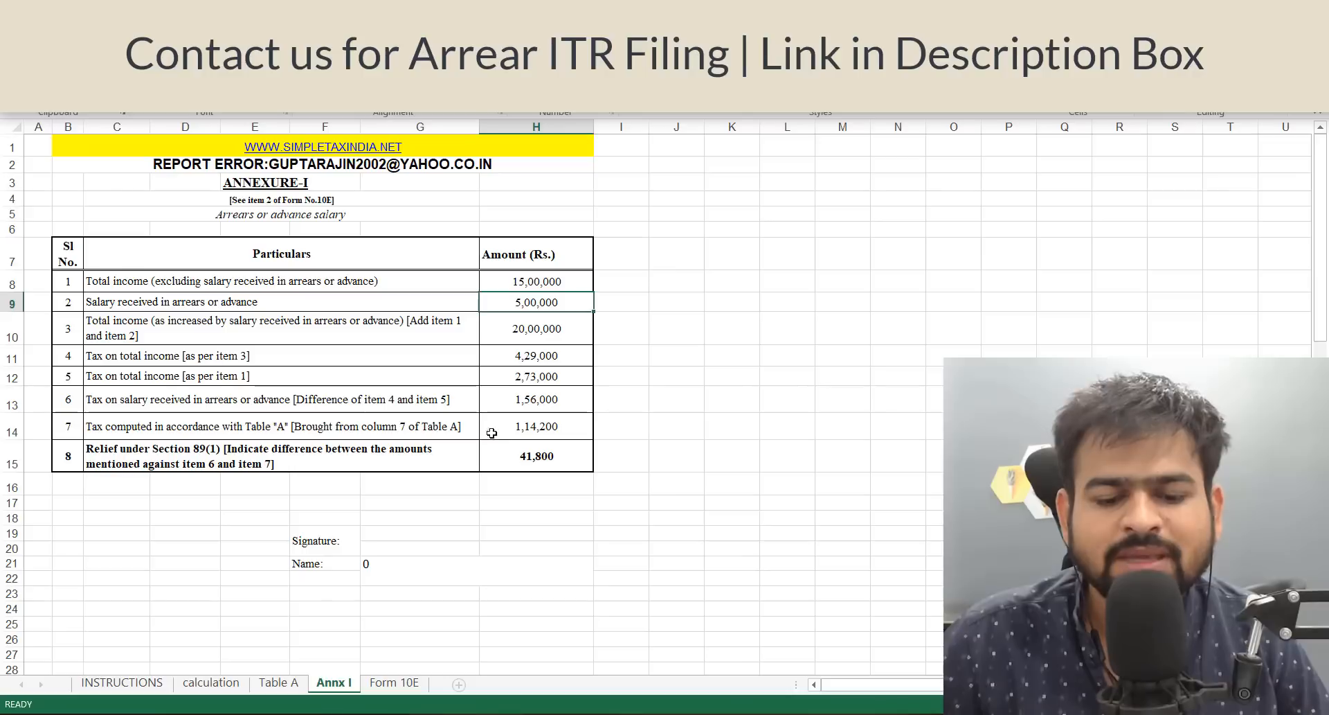
- Compare item 3 and the item 4 tax as per taxpayer on the portal with the workbook's Annx I amounts
key(alt+Tab)
click(551, 338)
click(544, 359)
key(alt+Tab)
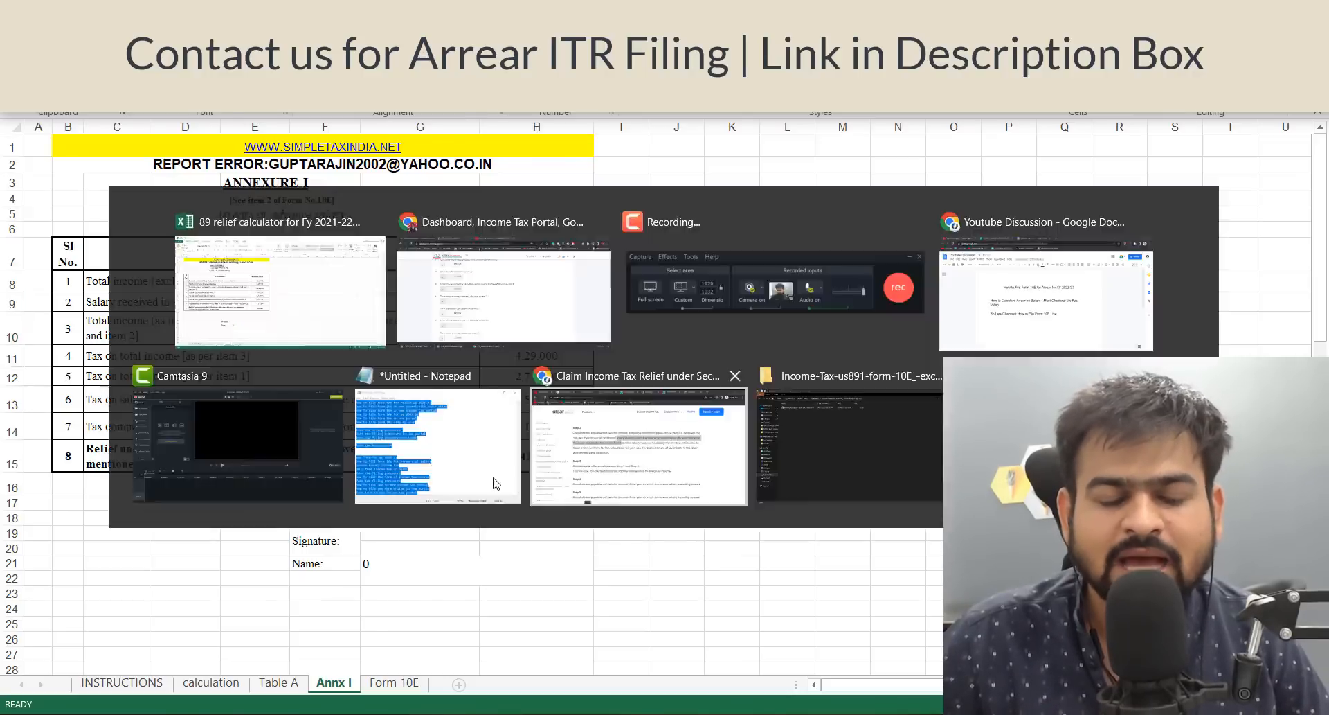
scroll(370, 426, down, 2)
scroll(370, 426, down, 1)
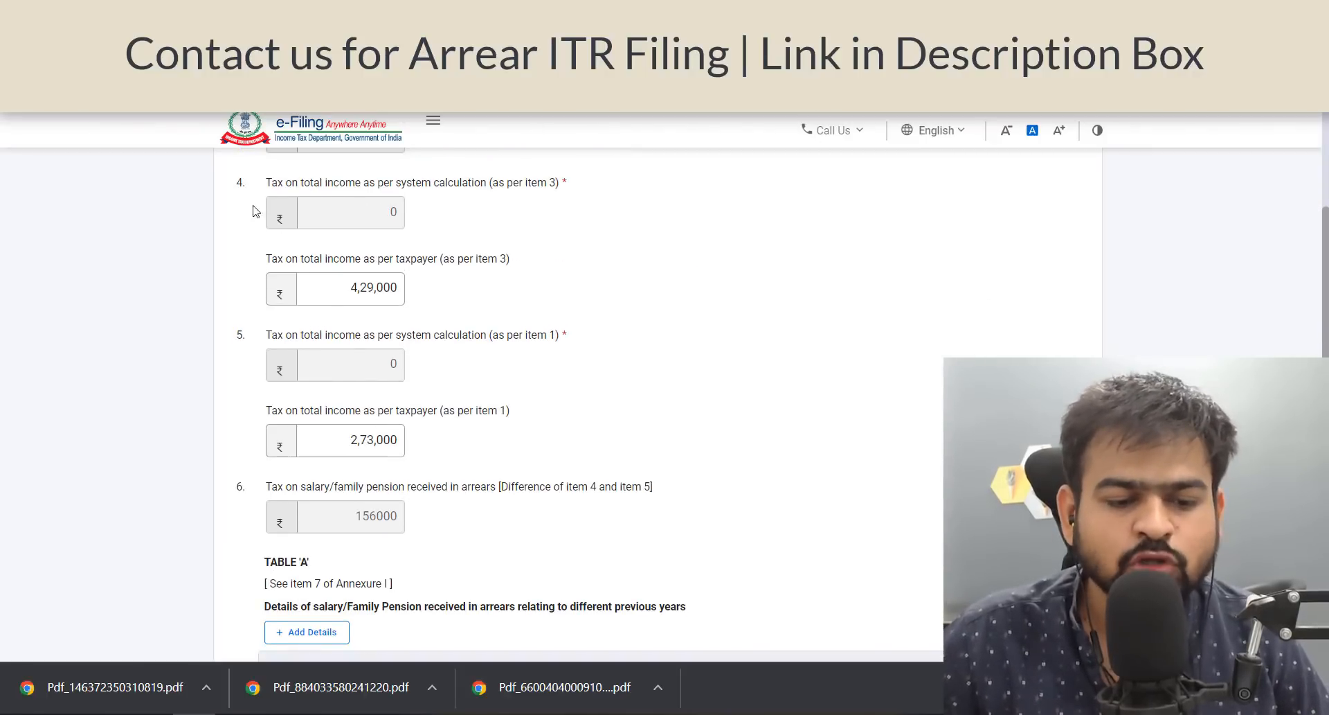
key(alt+Tab)
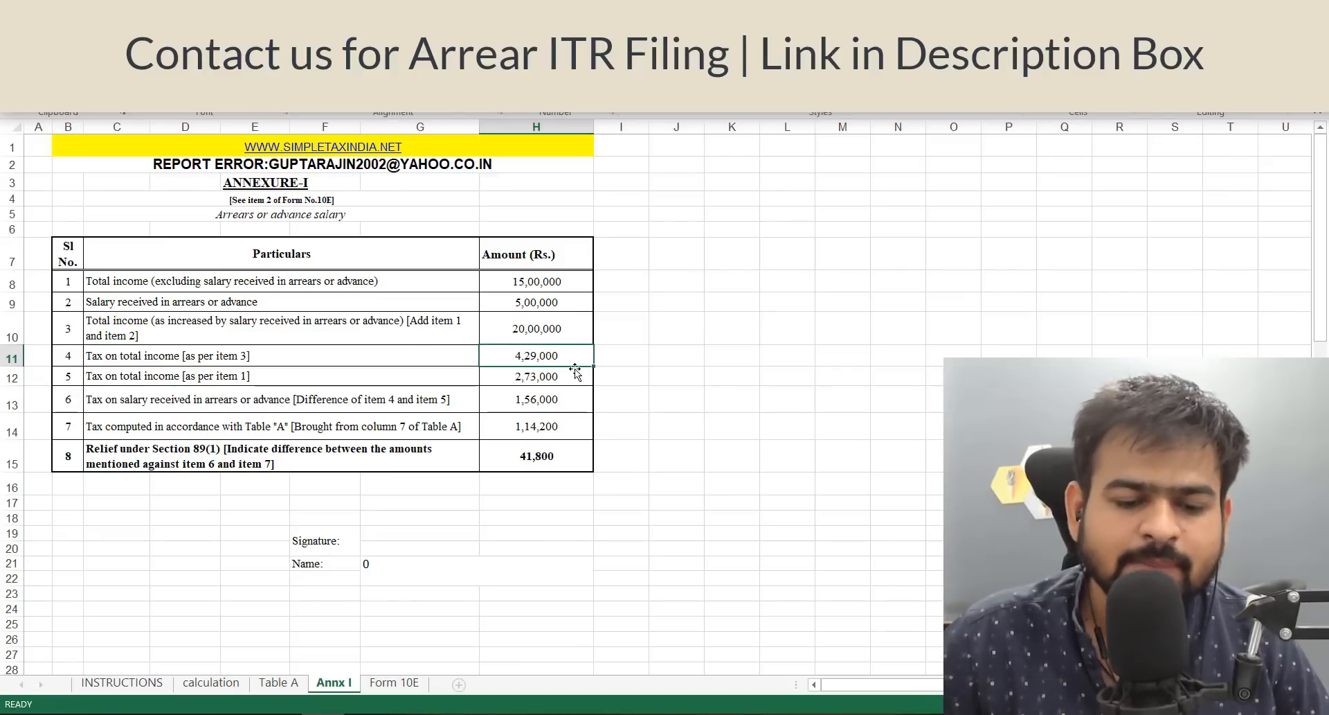
key(alt+Tab)
click(358, 303)
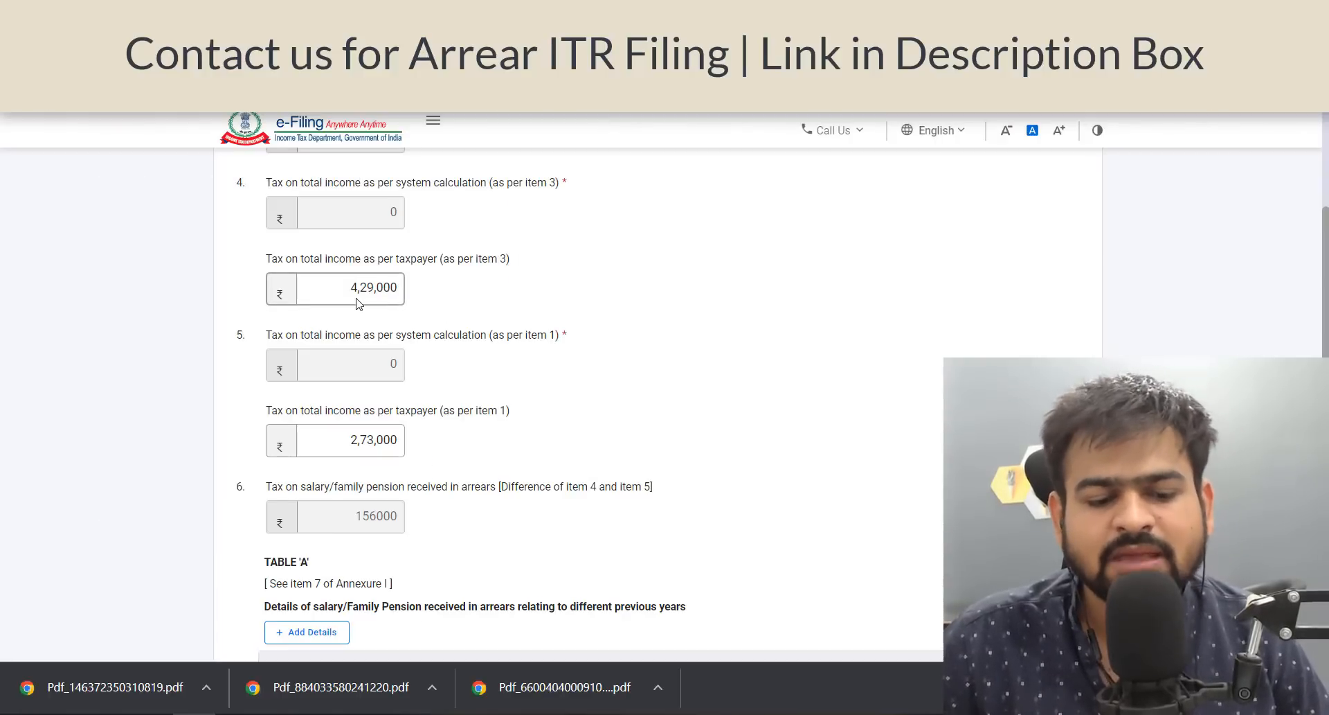
- Compare the item 5 tax as per taxpayer and the item 6 tax on arrears with the workbook's Annx I amounts
key(alt+Tab)
click(534, 374)
key(alt+Tab)
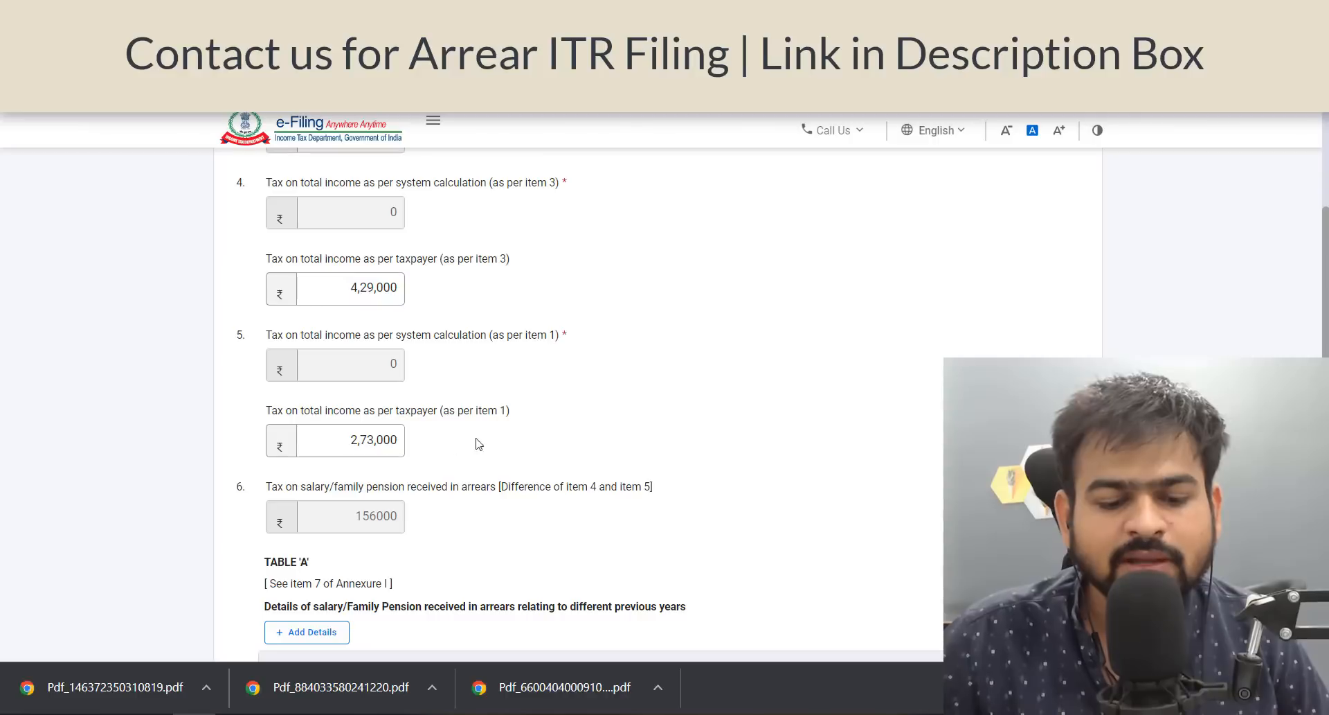
click(362, 449)
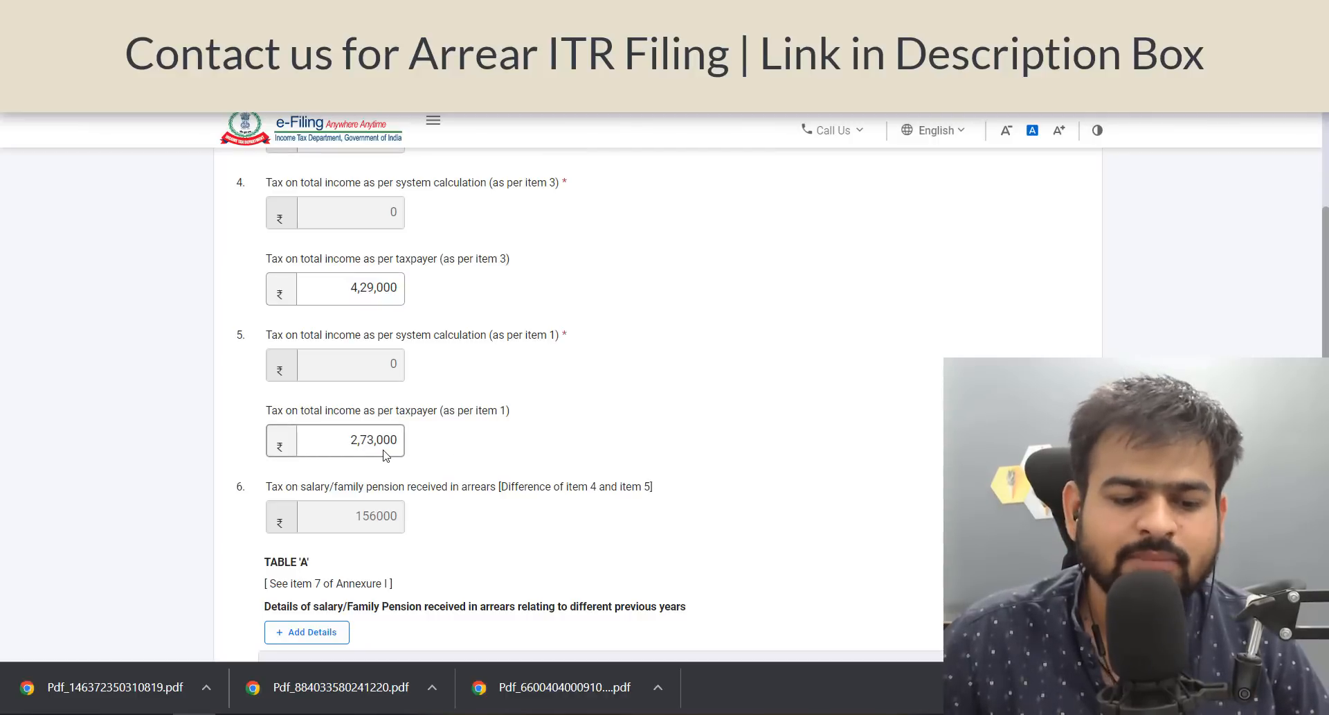
scroll(276, 322, down, 3)
scroll(414, 332, down, 1)
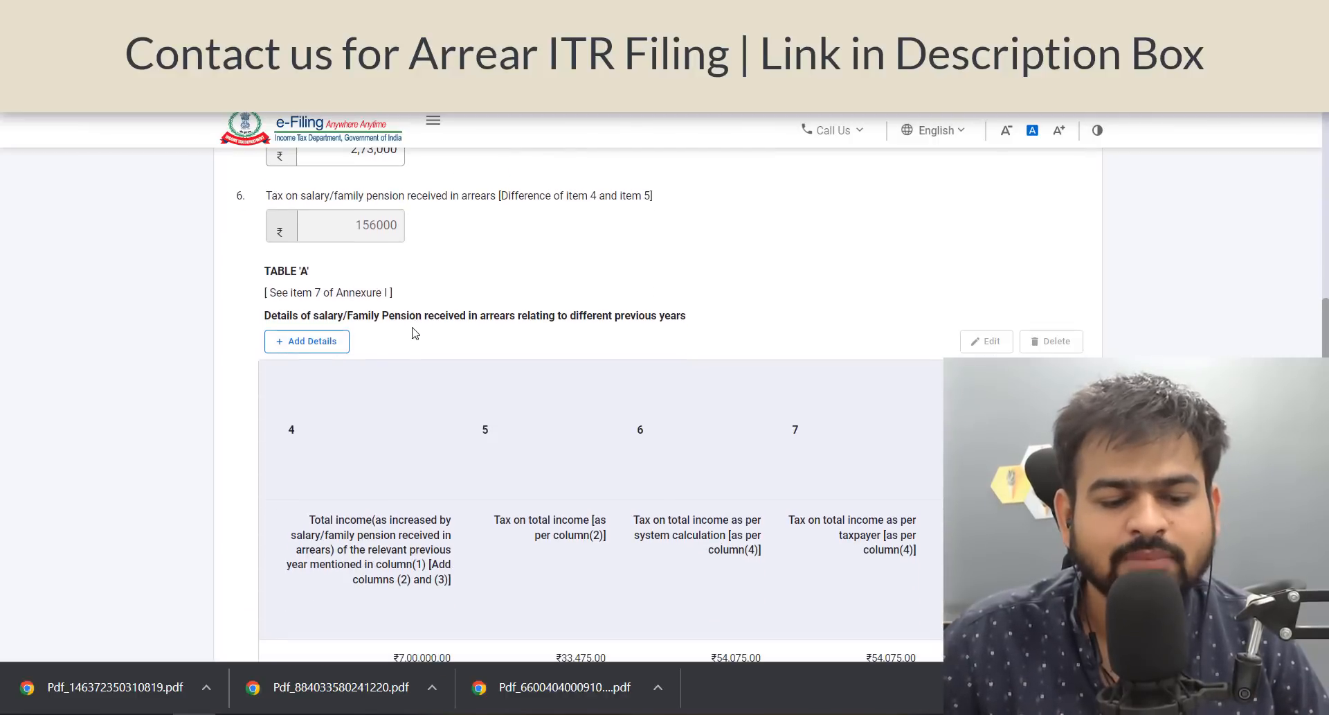
key(alt+Tab)
click(554, 409)
key(alt+Tab)
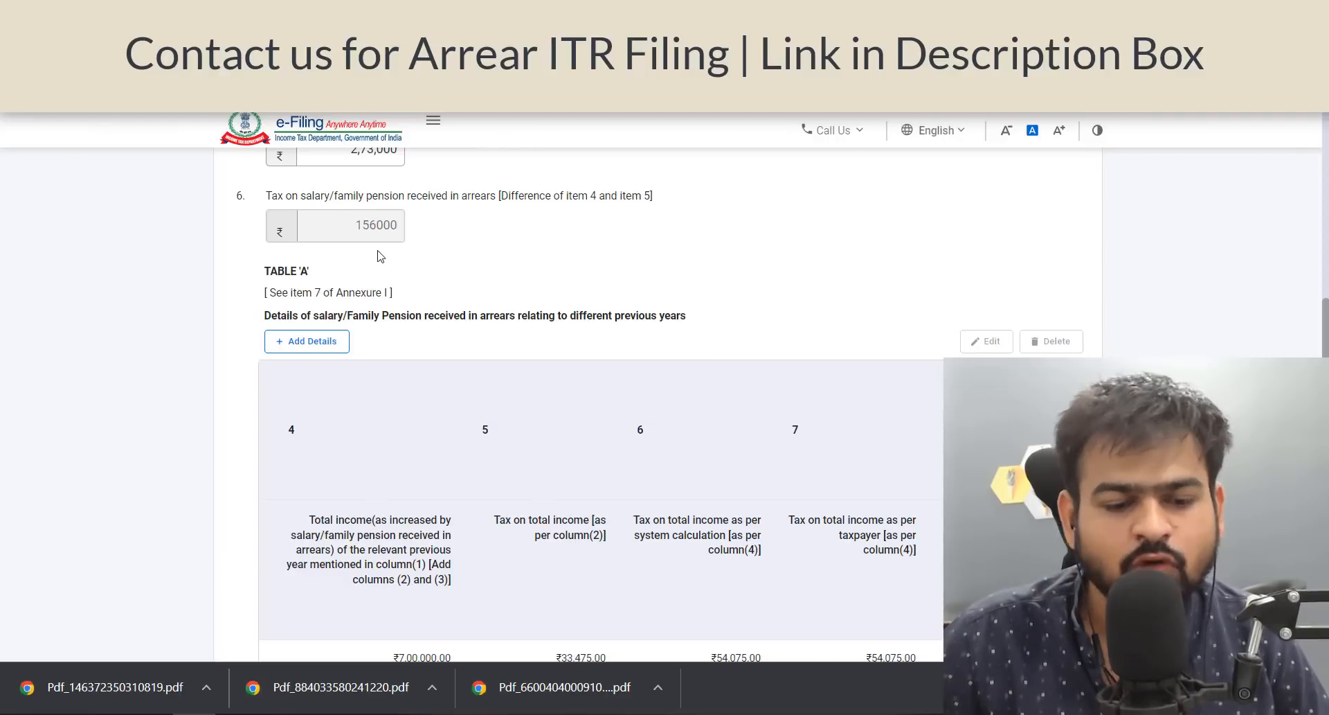
- Compare item 8, the relief under section 89 on the portal, with the relief amount in the workbook's Annx I sheet
scroll(533, 360, down, 8)
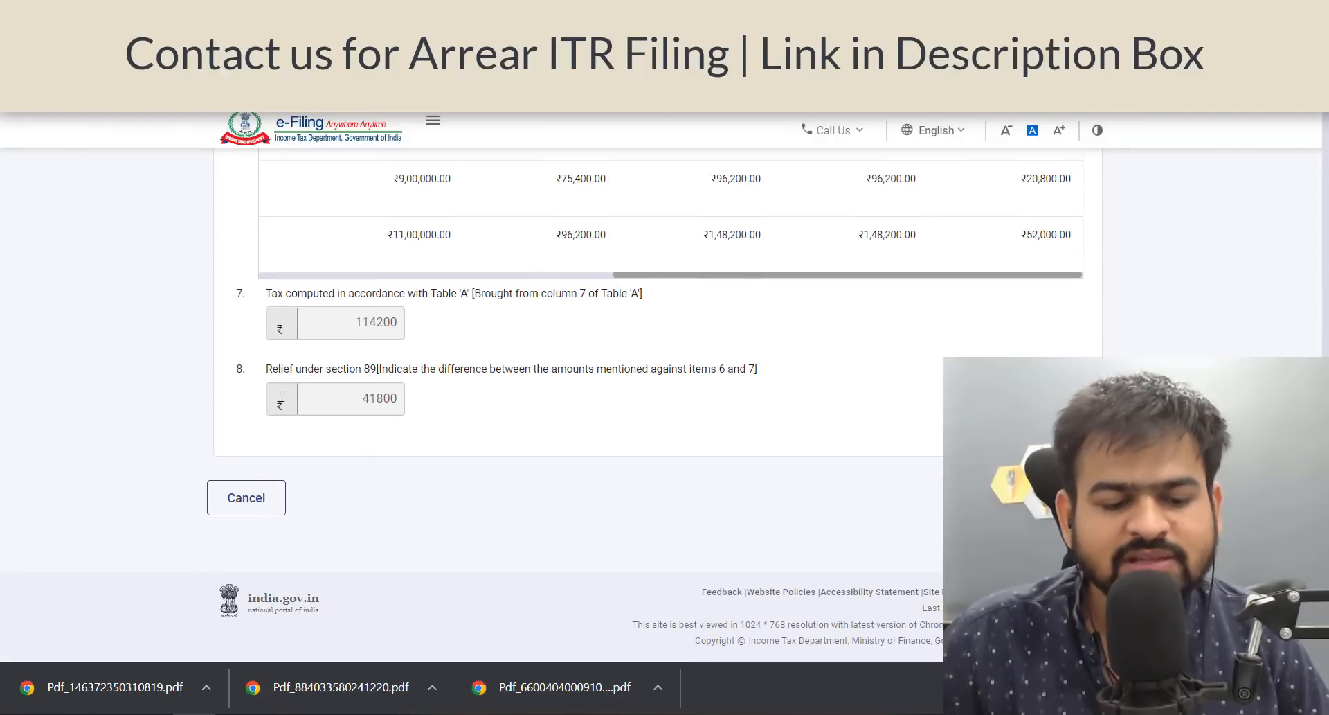
drag(282, 396, 391, 373)
double_click(377, 398)
key(alt+Tab)
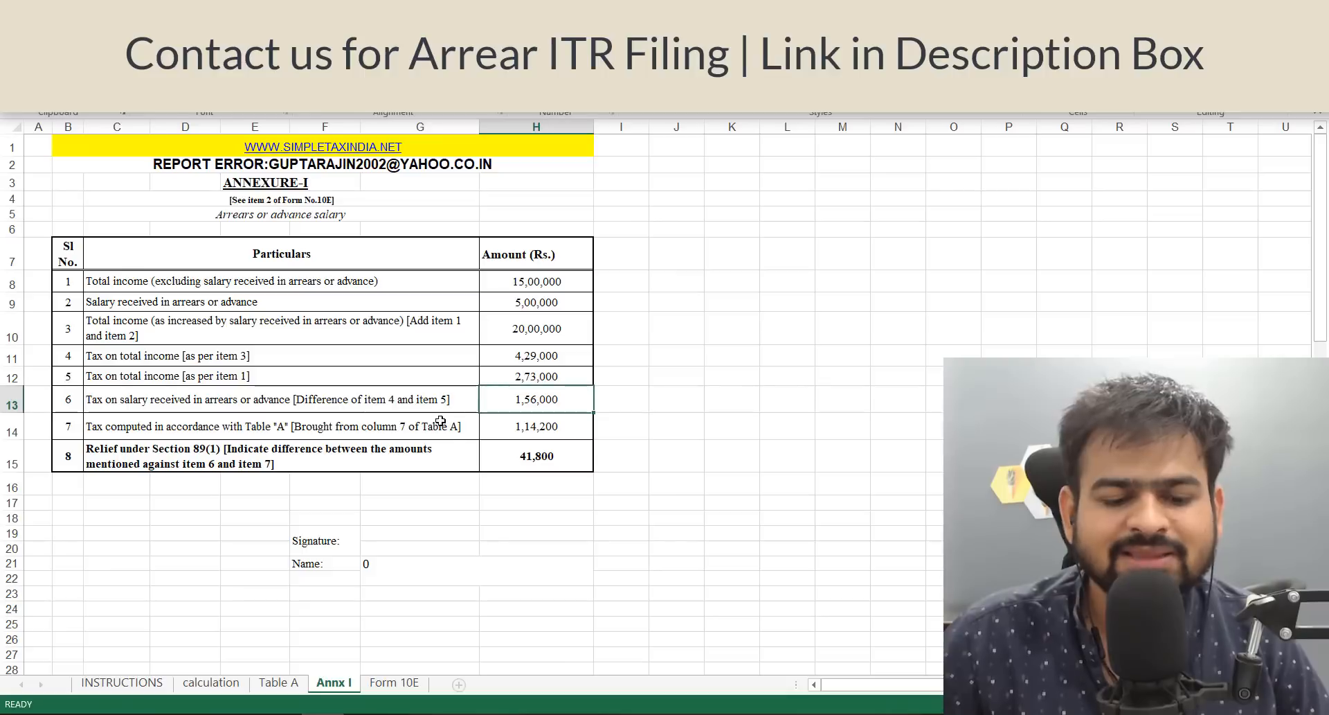
click(515, 468)
key(alt+Tab)
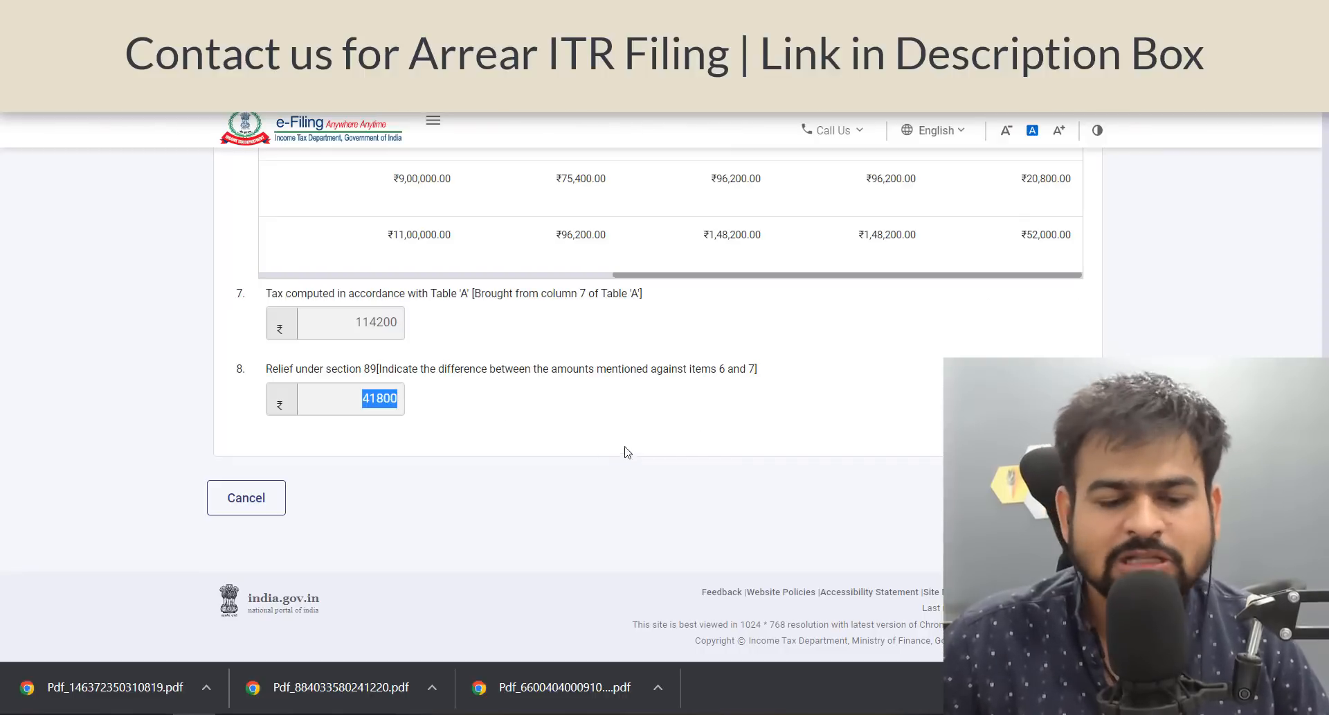
key(alt+Tab)
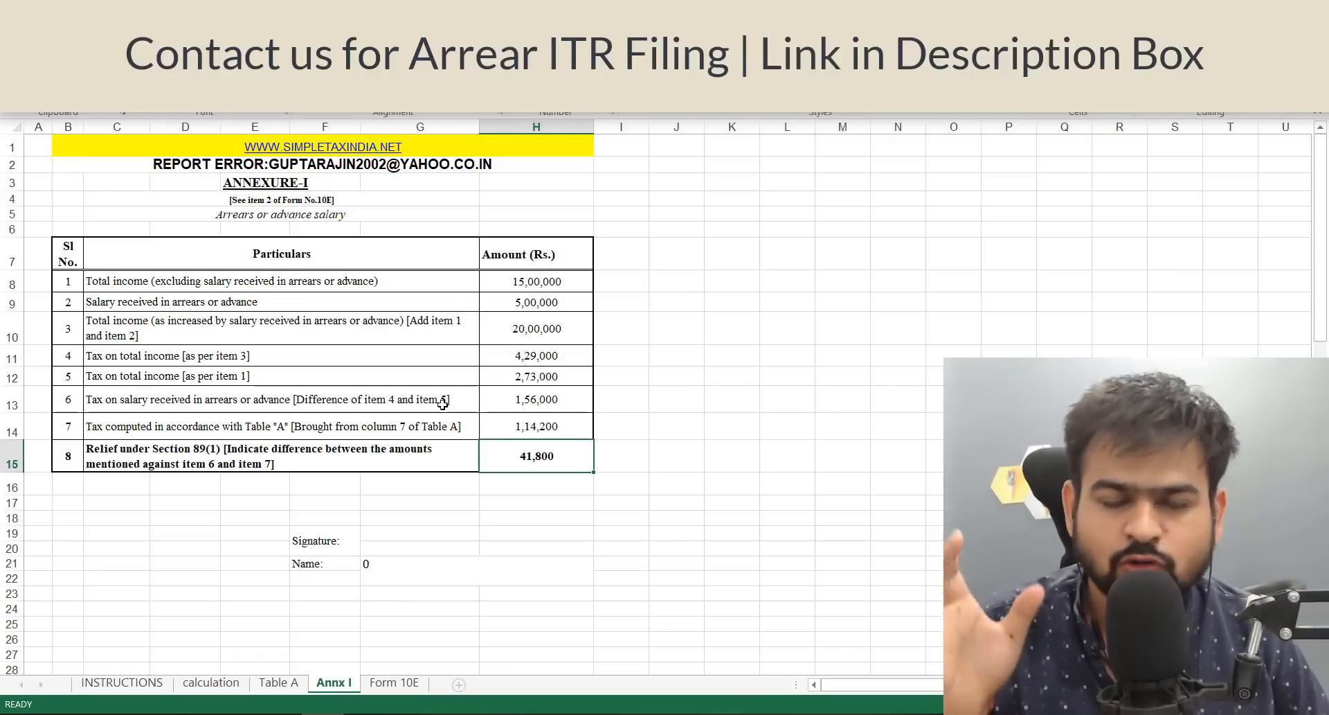
key(alt+Tab)
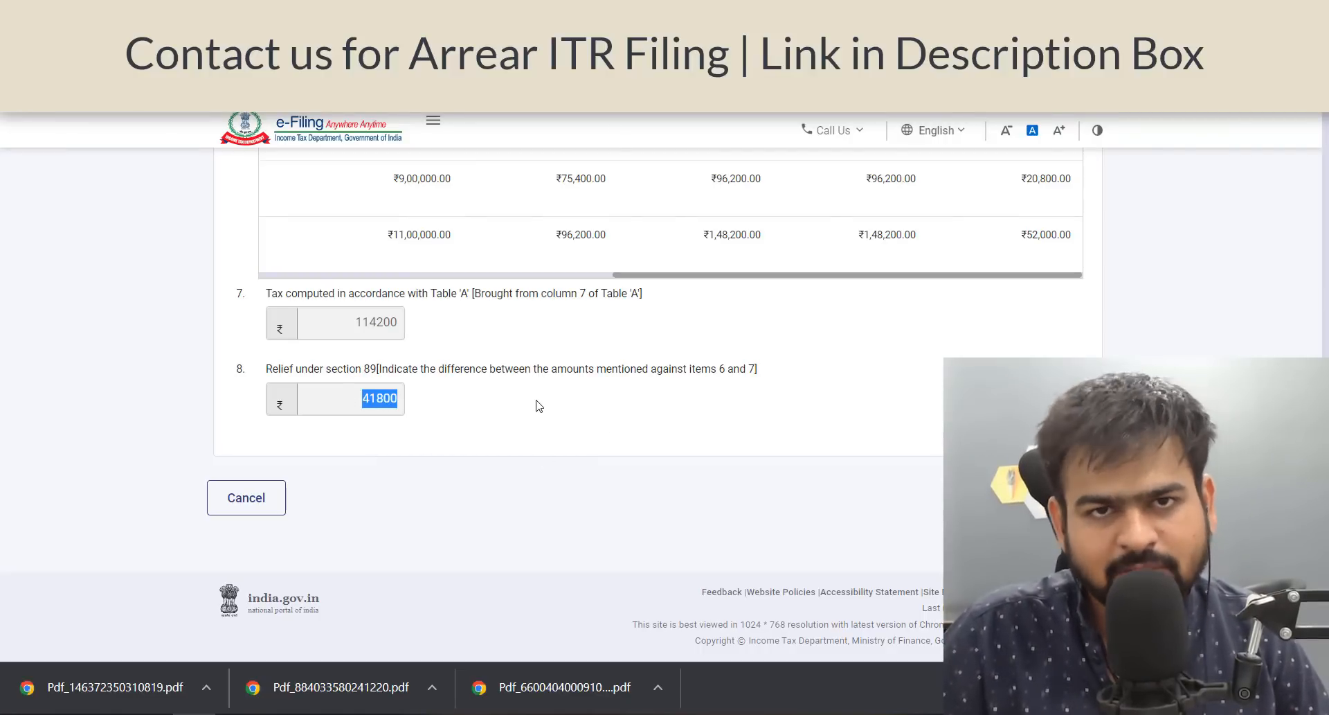
click(504, 409)
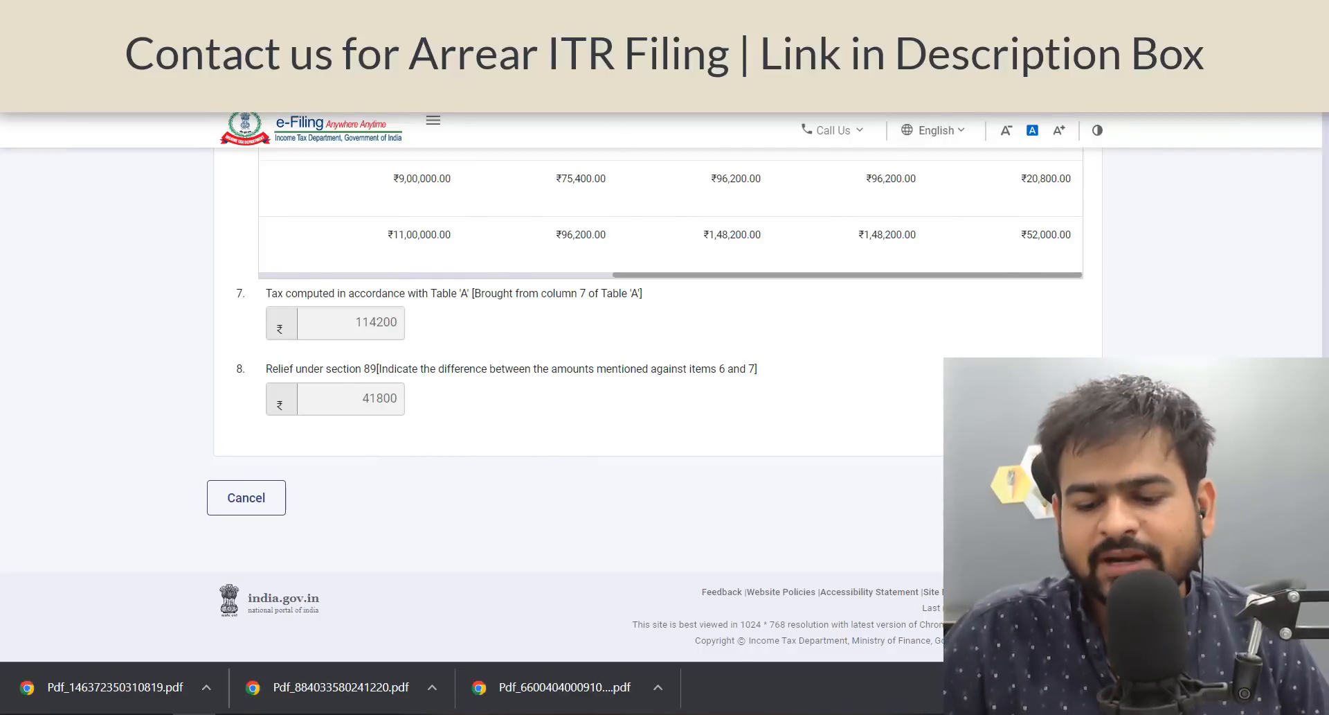
- Save the Annexure I details and open the Verification section of Form 10E
click(1066, 497)
scroll(552, 419, down, 3)
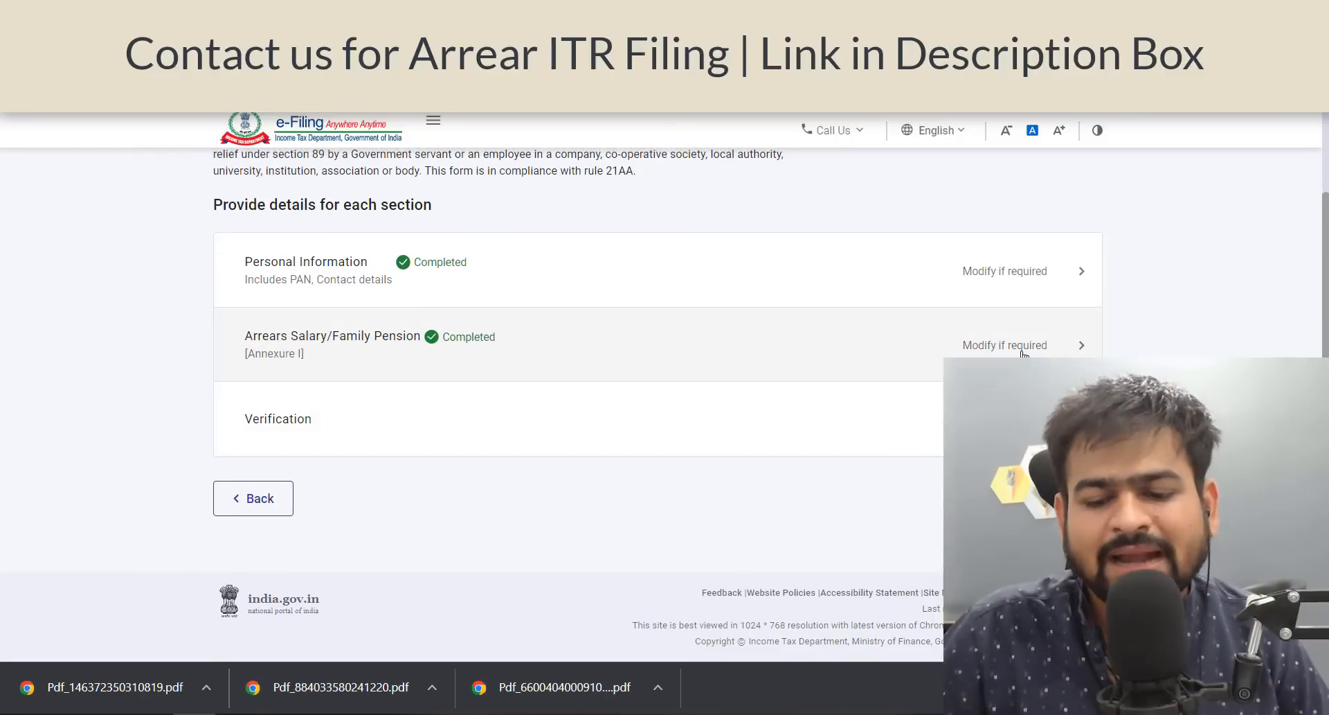
click(574, 421)
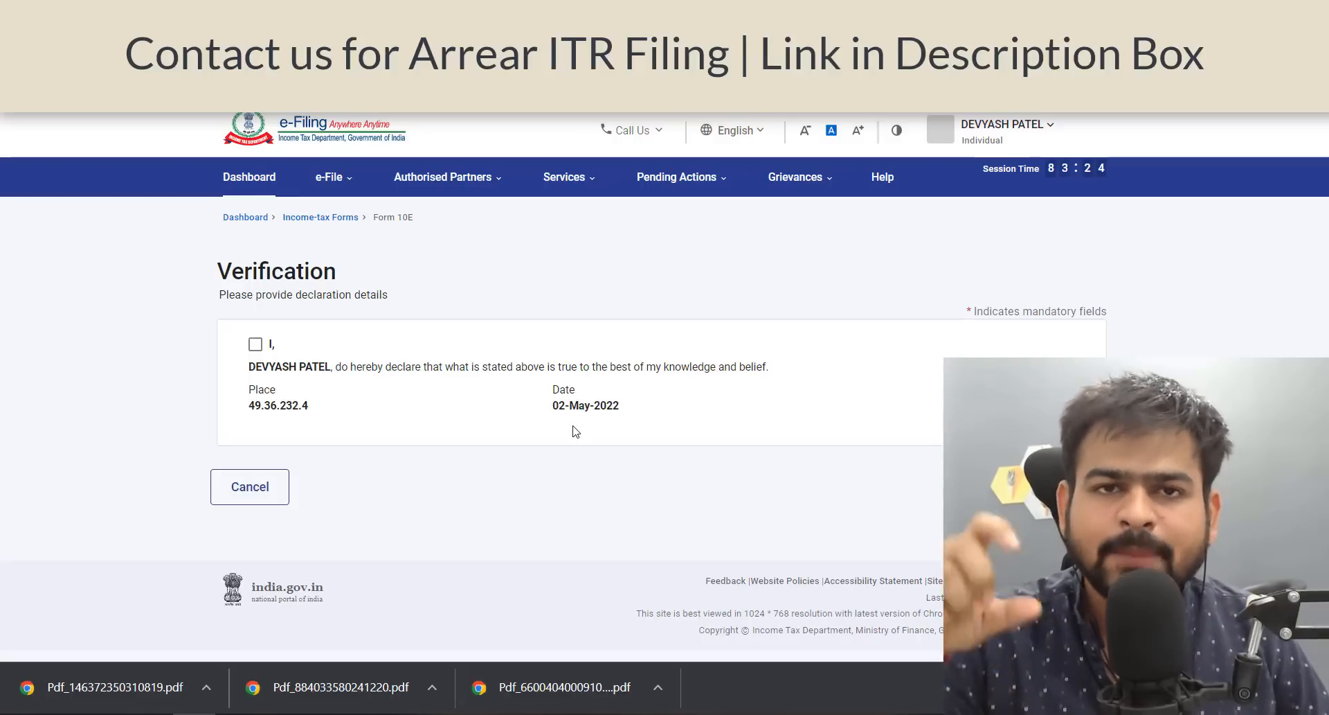
- Review the section 89(1) relief calculation in the workbook's Annx I sheet before making the declaration on the portal
key(alt+Tab)
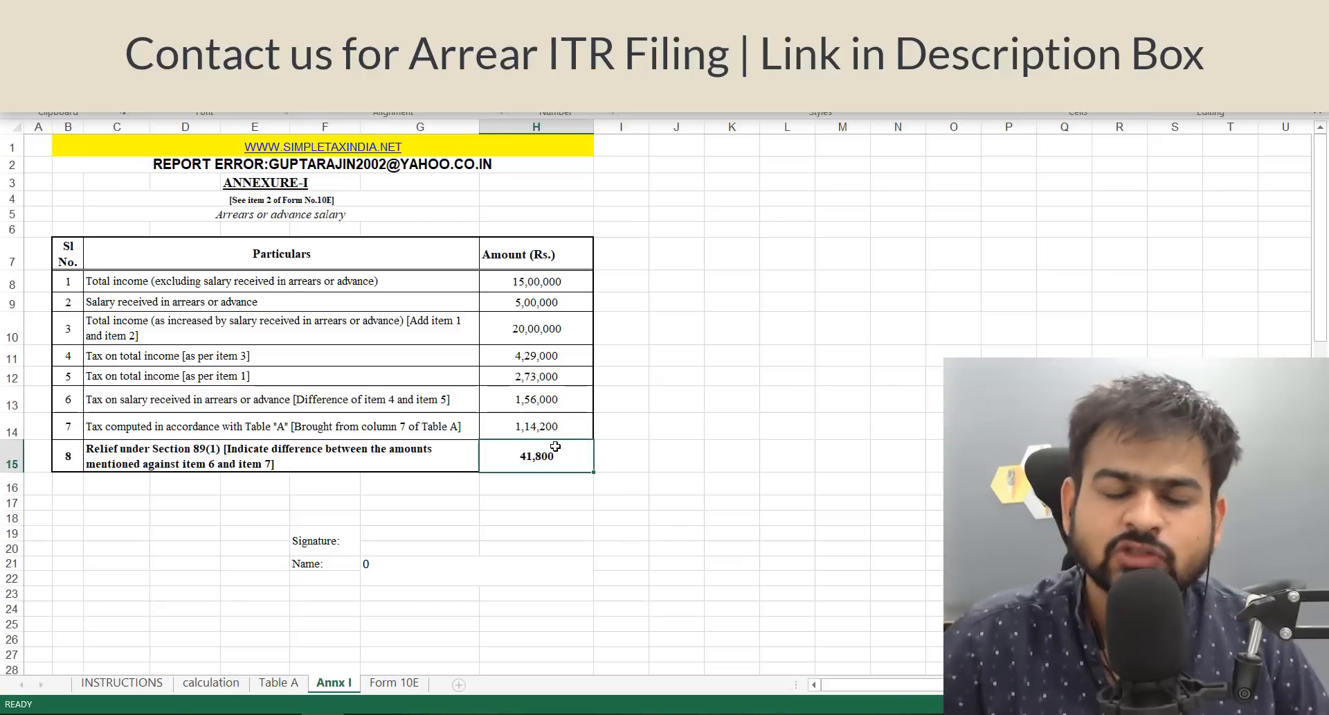
key(alt+Tab)
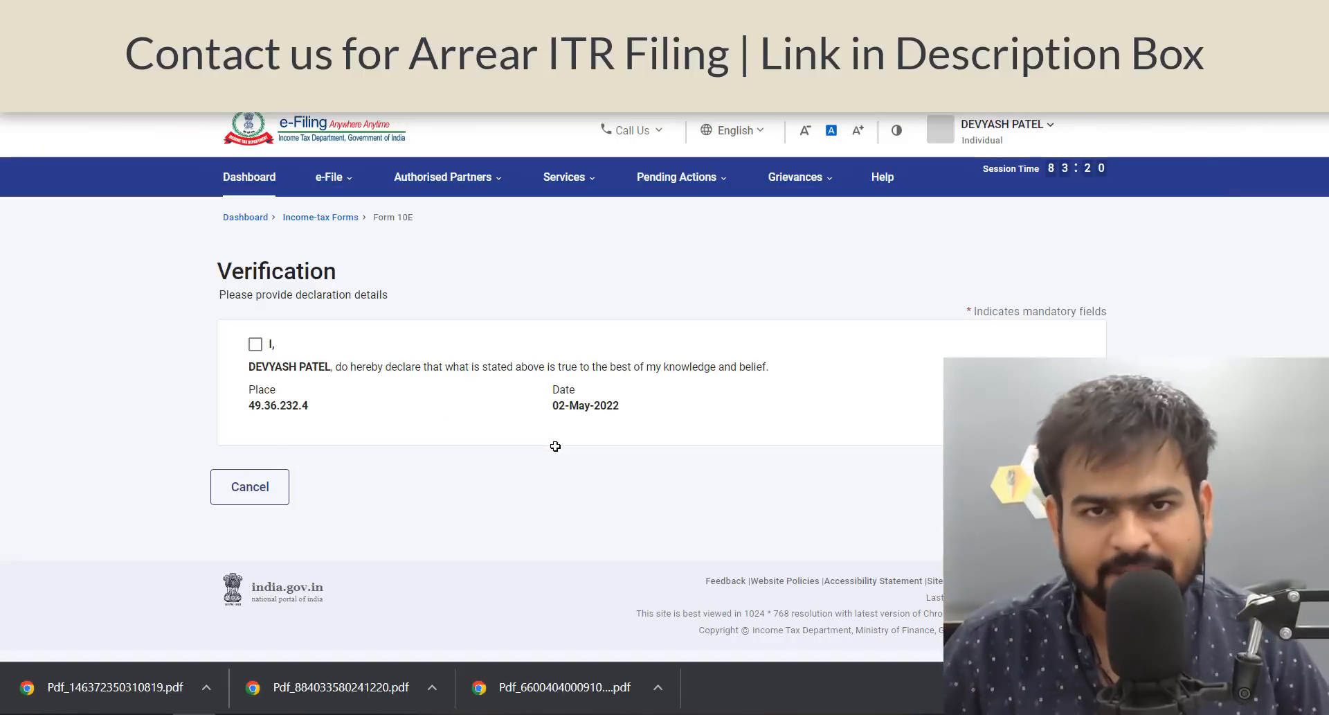
key(alt+Tab)
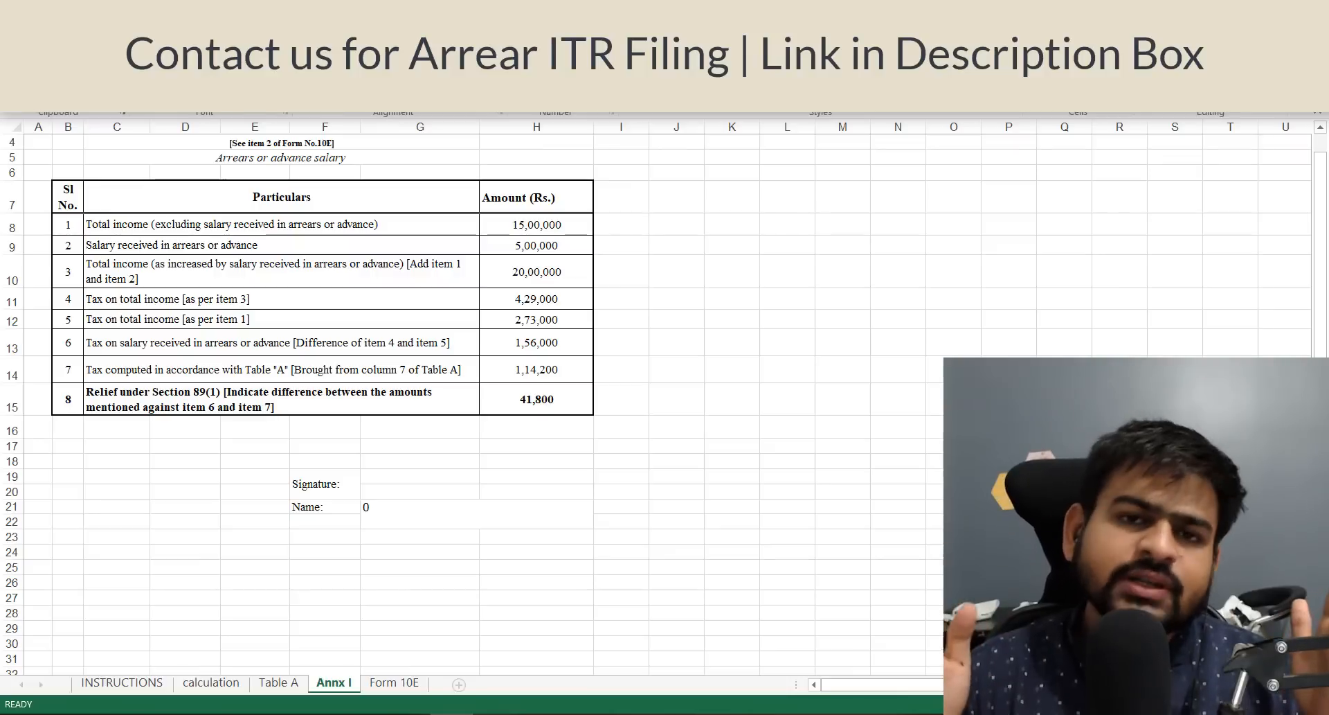